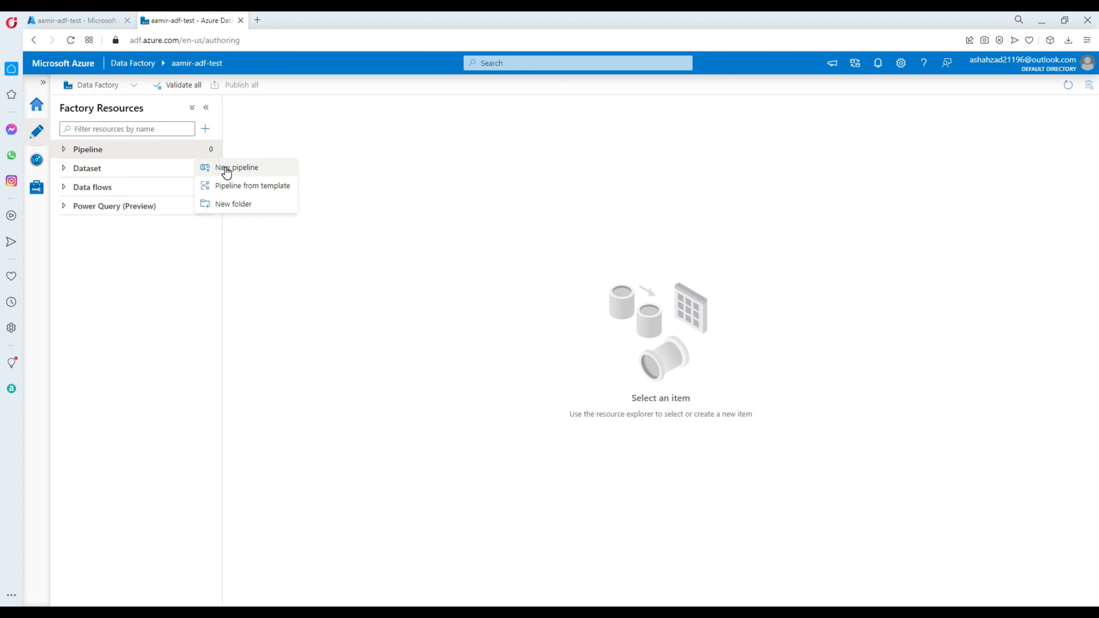
# Create a new pipeline and place an If Condition activity on its canvas
pyautogui.click(226, 167)
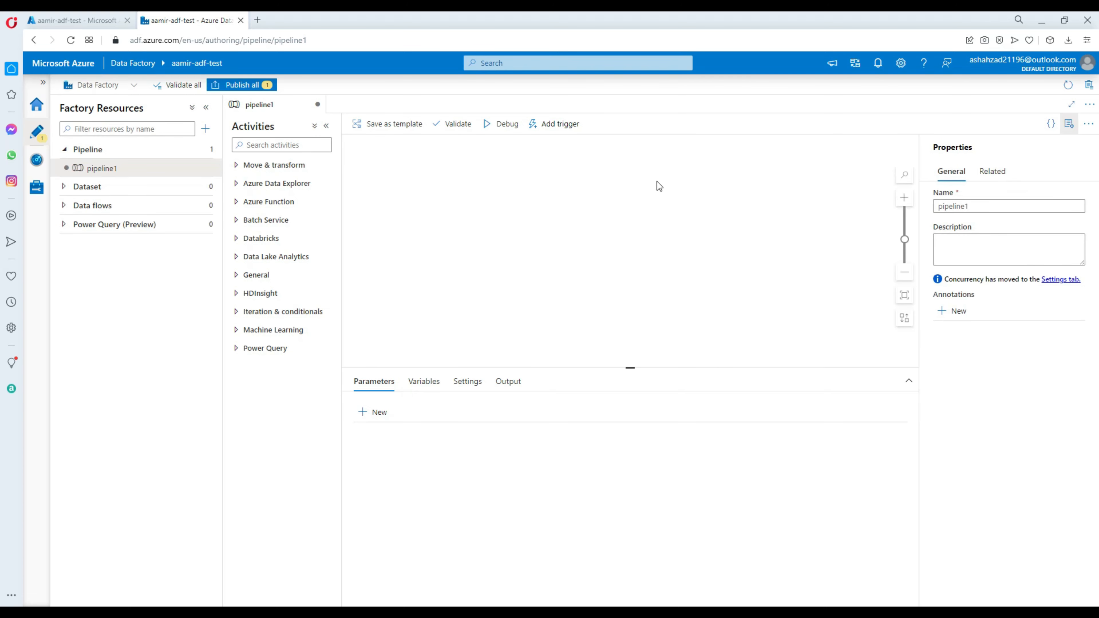
pyautogui.click(284, 144)
pyautogui.write('if')
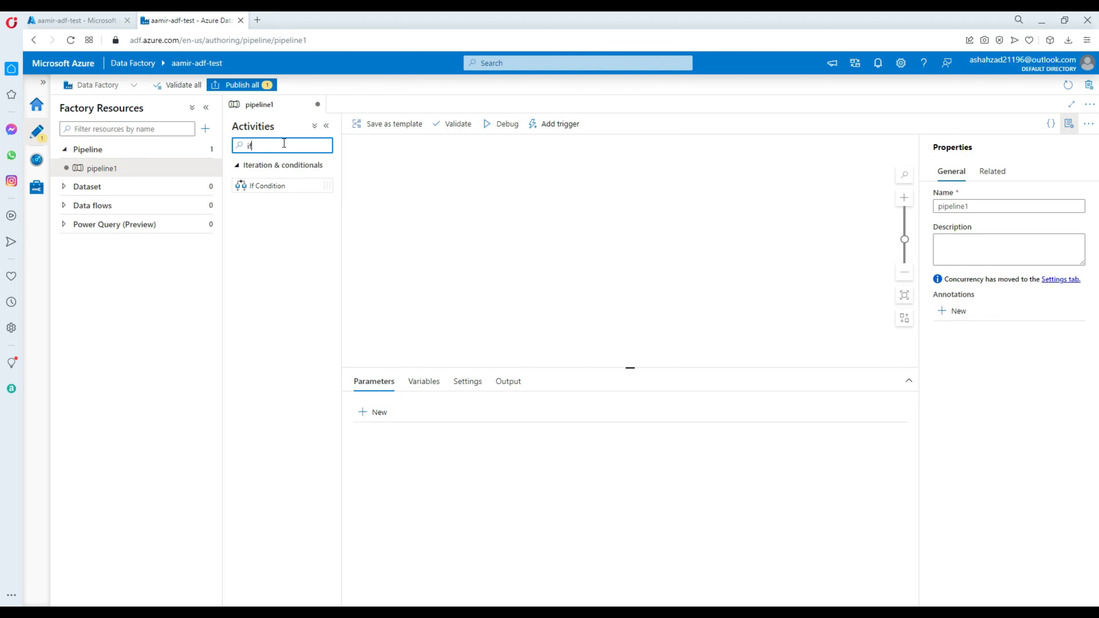
pyautogui.moveTo(268, 185)
pyautogui.mouseDown()
pyautogui.moveTo(483, 161)
pyautogui.moveTo(547, 182)
pyautogui.mouseUp()
pyautogui.click(532, 173)
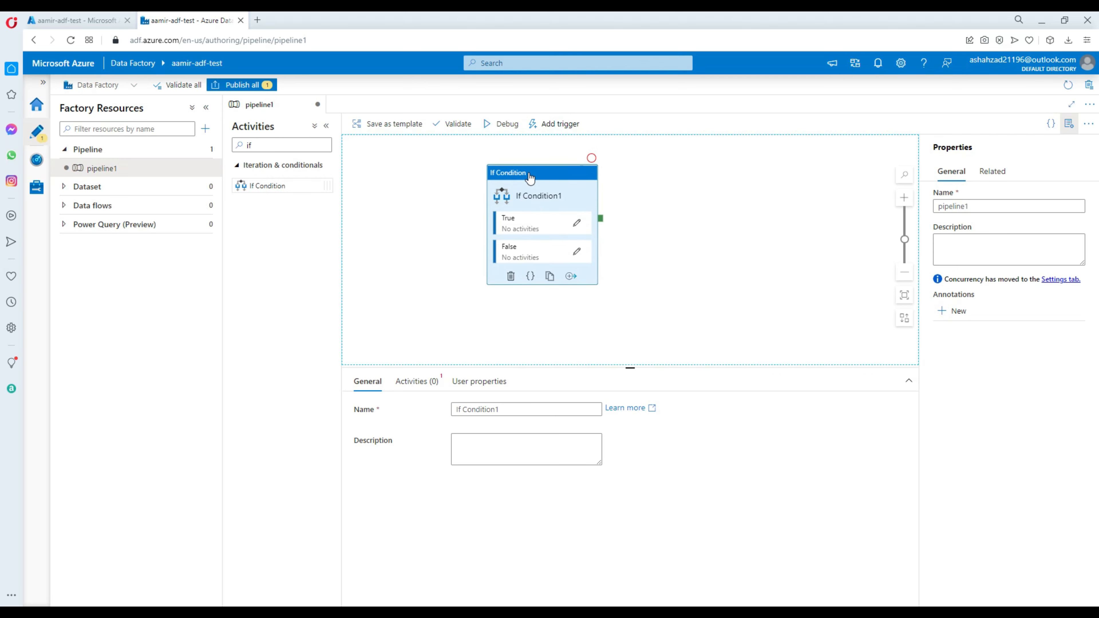
pyautogui.moveTo(527, 177); pyautogui.dragTo(542, 178)
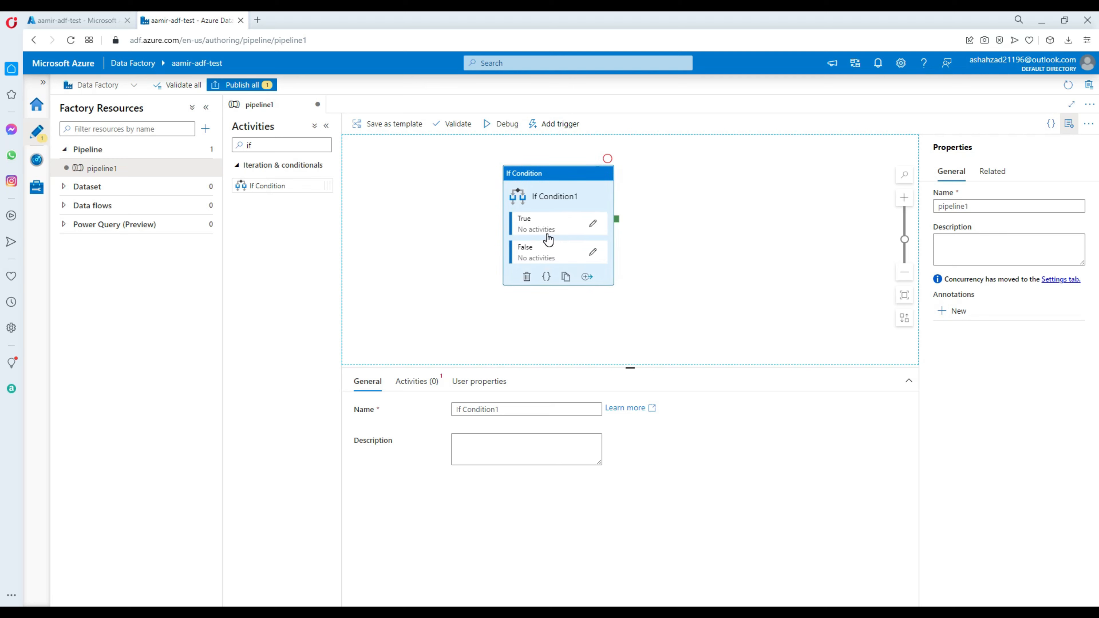
pyautogui.moveTo(543, 180); pyautogui.dragTo(574, 184)
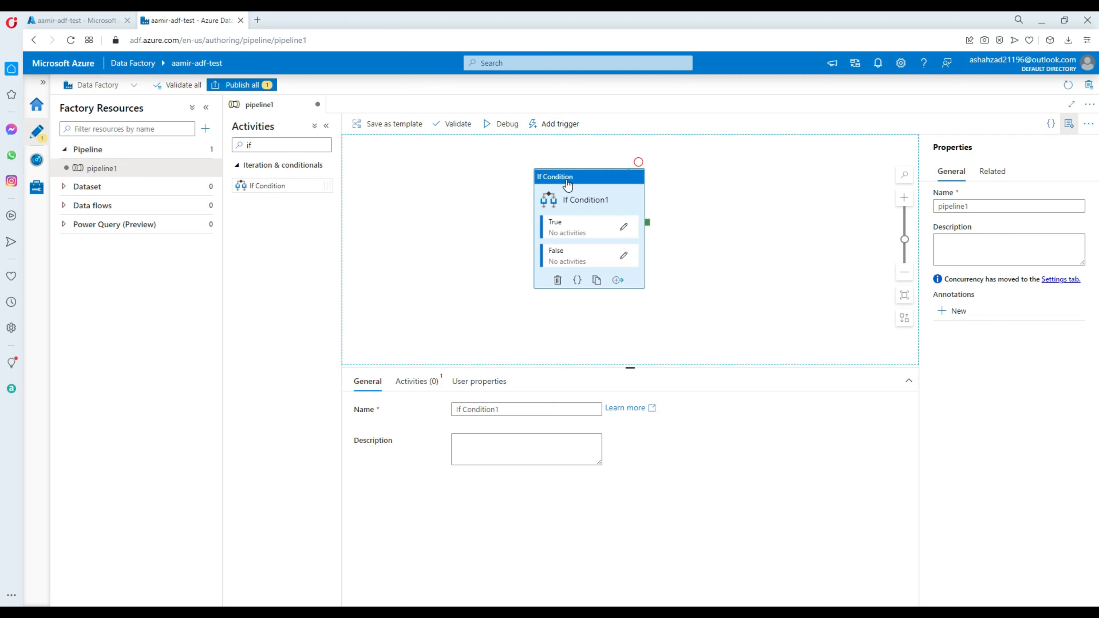
pyautogui.moveTo(565, 188); pyautogui.dragTo(605, 186)
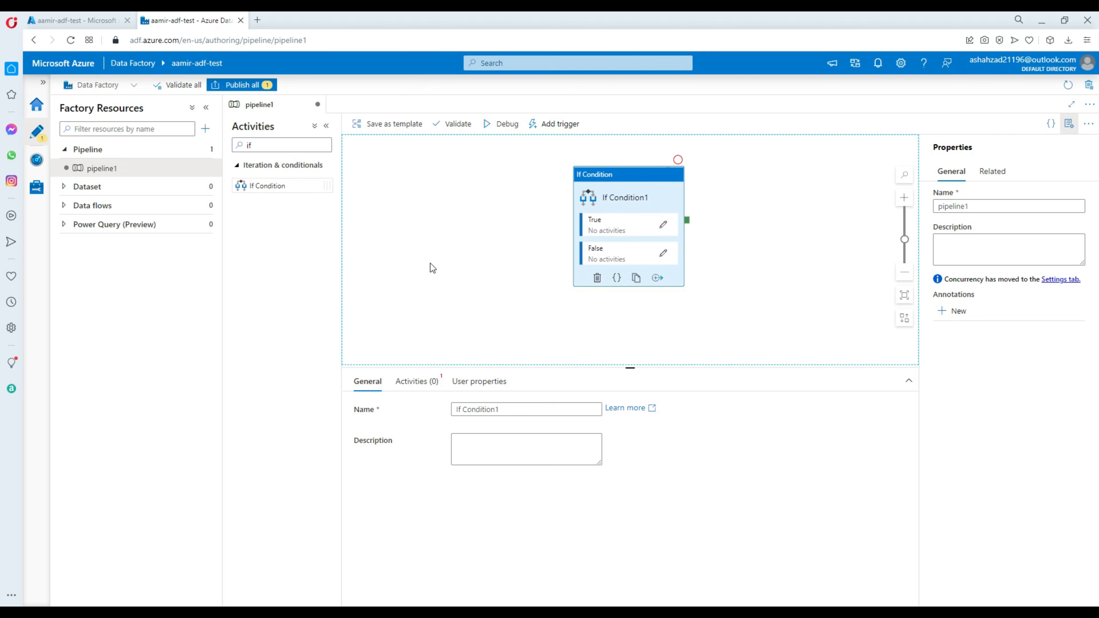
# Add a String parameter named pfile to the pipeline, leaving its default value empty
pyautogui.click(412, 223)
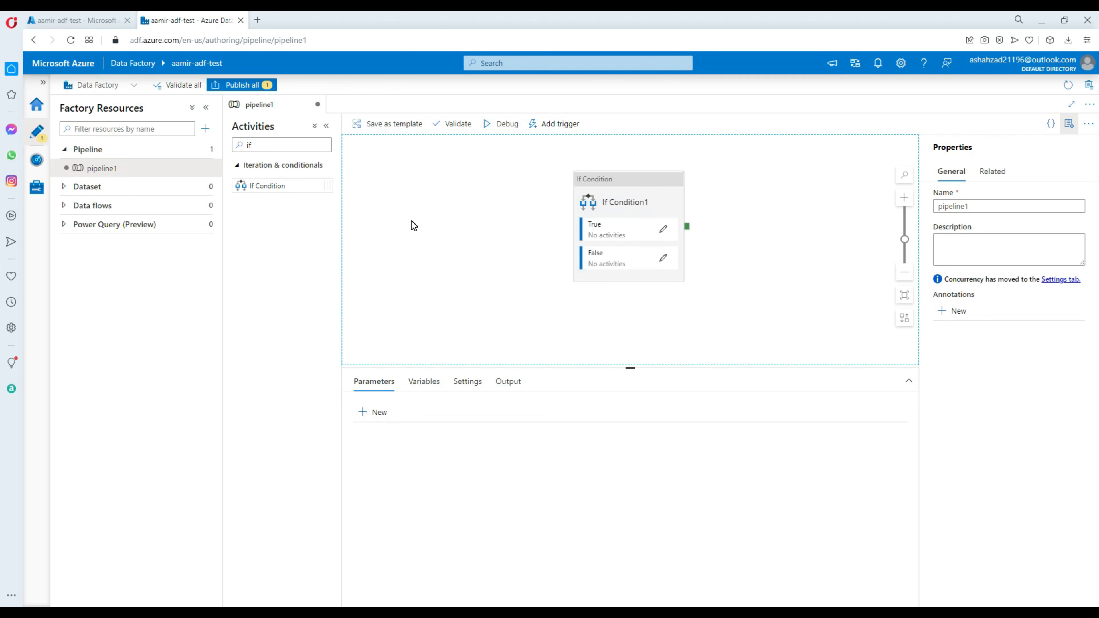
pyautogui.click(365, 413)
pyautogui.click(396, 457)
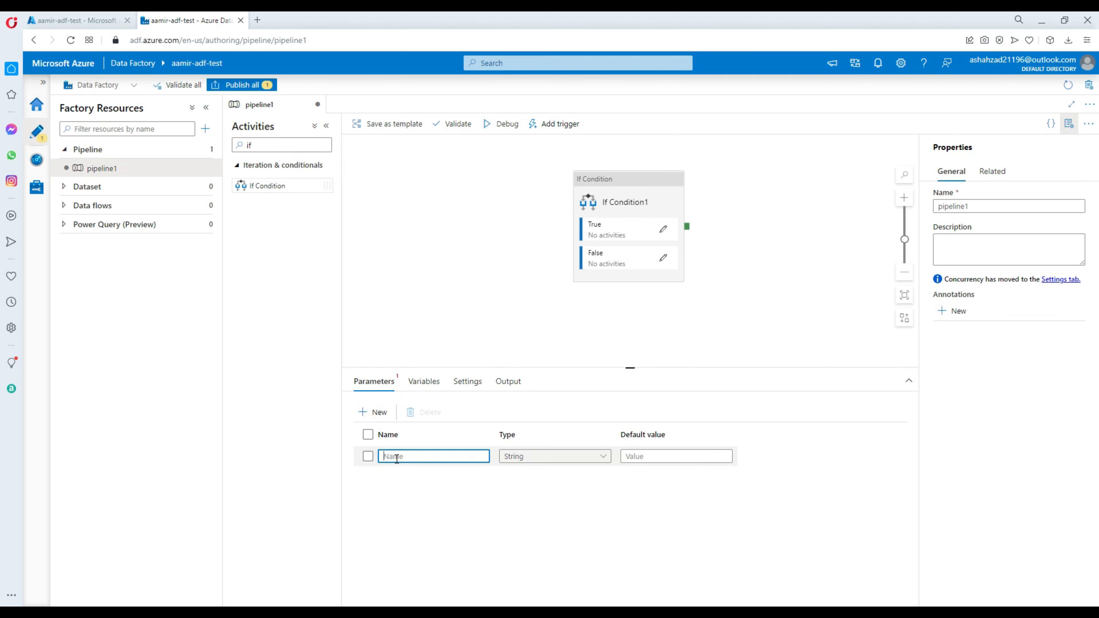
pyautogui.write('pfile')
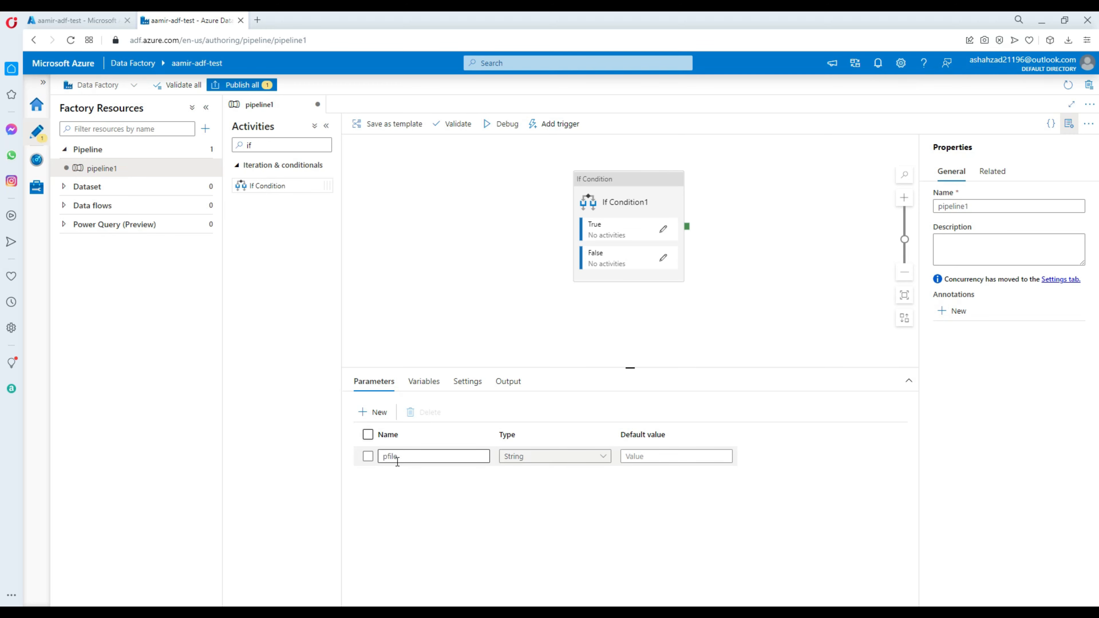
pyautogui.doubleClick(398, 457)
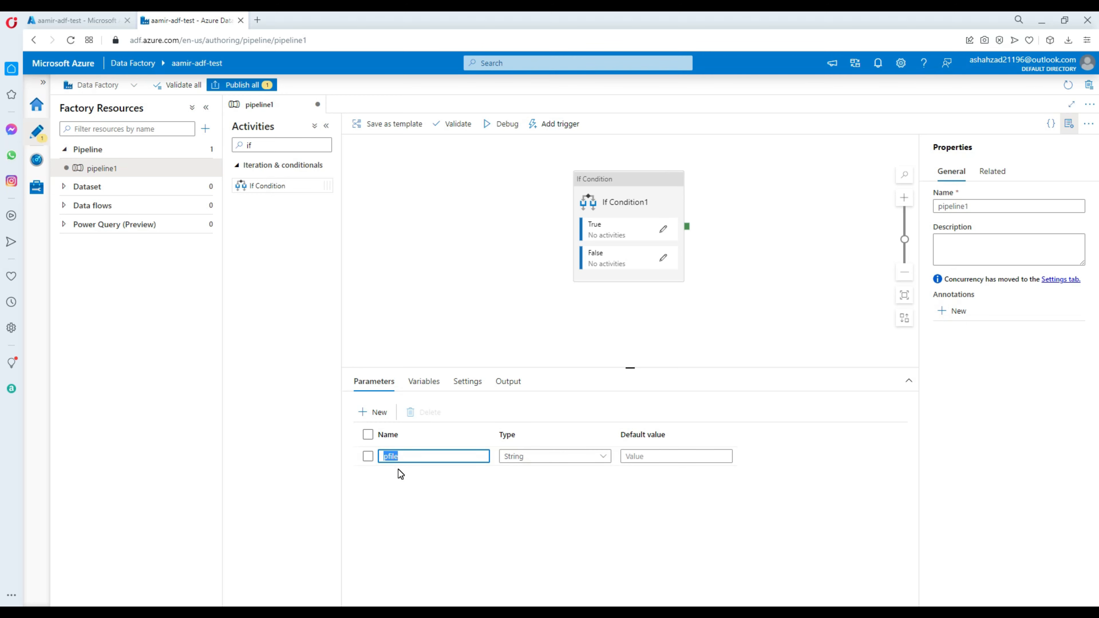
pyautogui.click(408, 455)
pyautogui.doubleClick(408, 456)
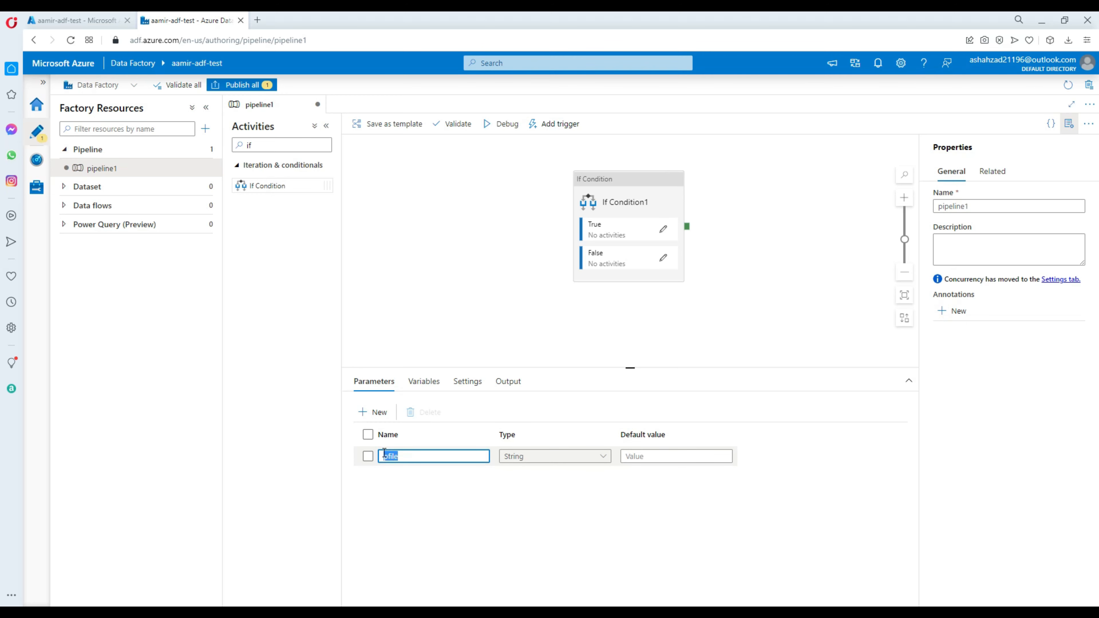
pyautogui.click(426, 496)
pyautogui.click(628, 455)
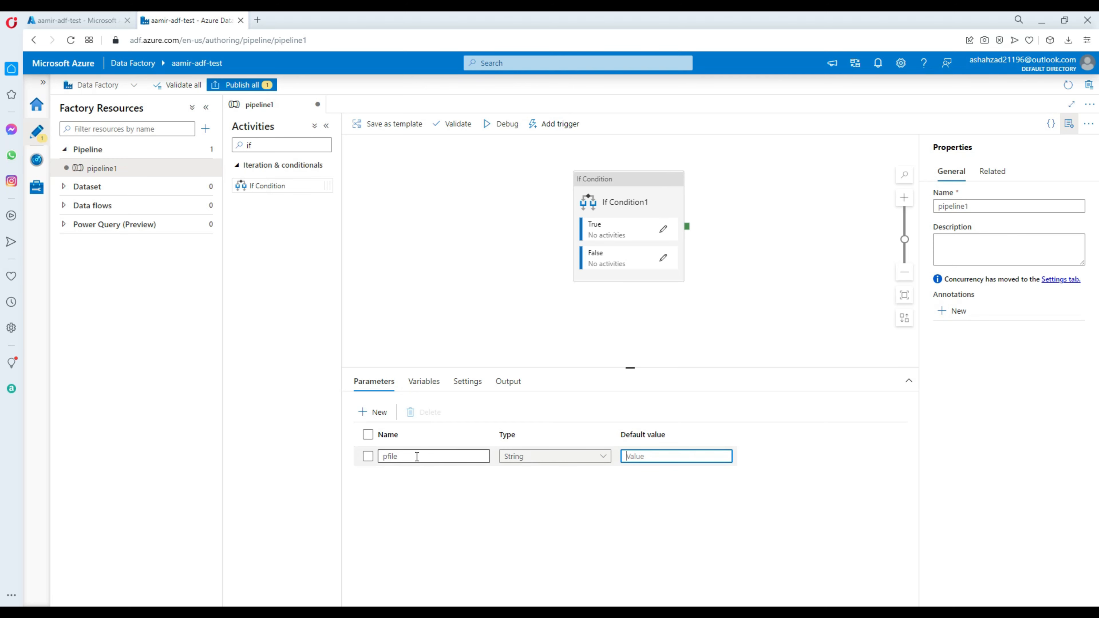
pyautogui.moveTo(416, 456); pyautogui.dragTo(379, 456)
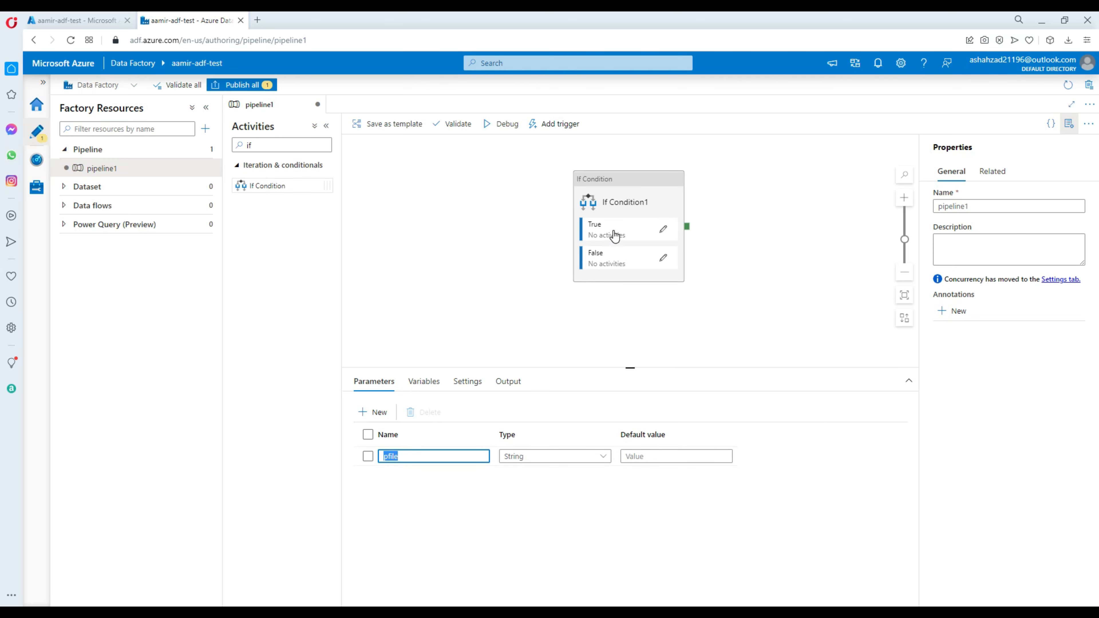
# Open the dynamic content editor for the If Condition's expression and insert the contains function
pyautogui.click(638, 186)
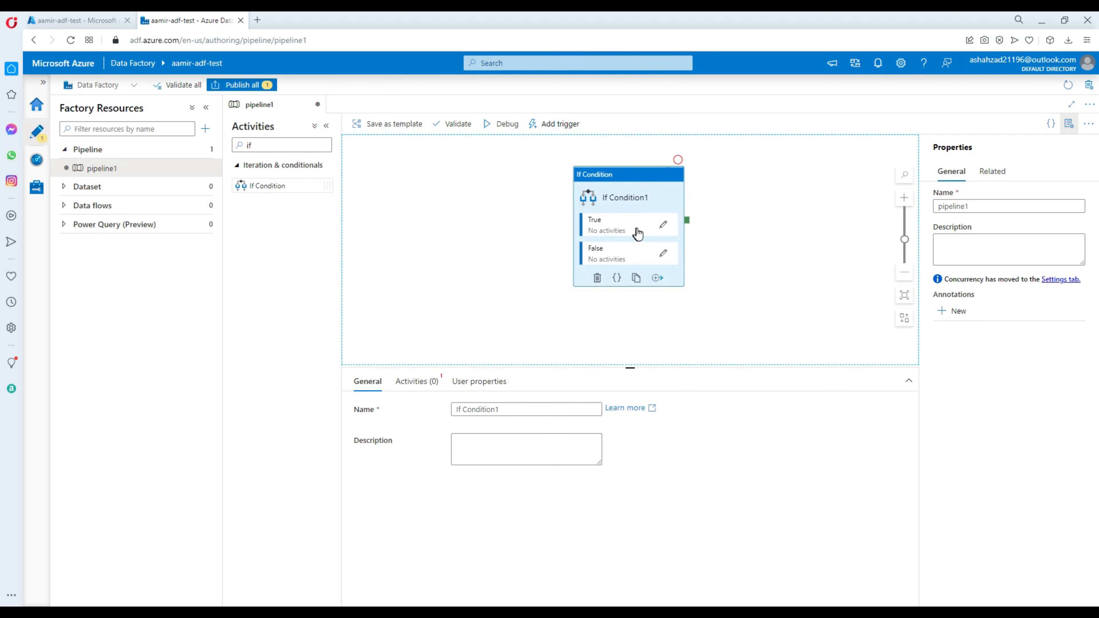
pyautogui.click(410, 385)
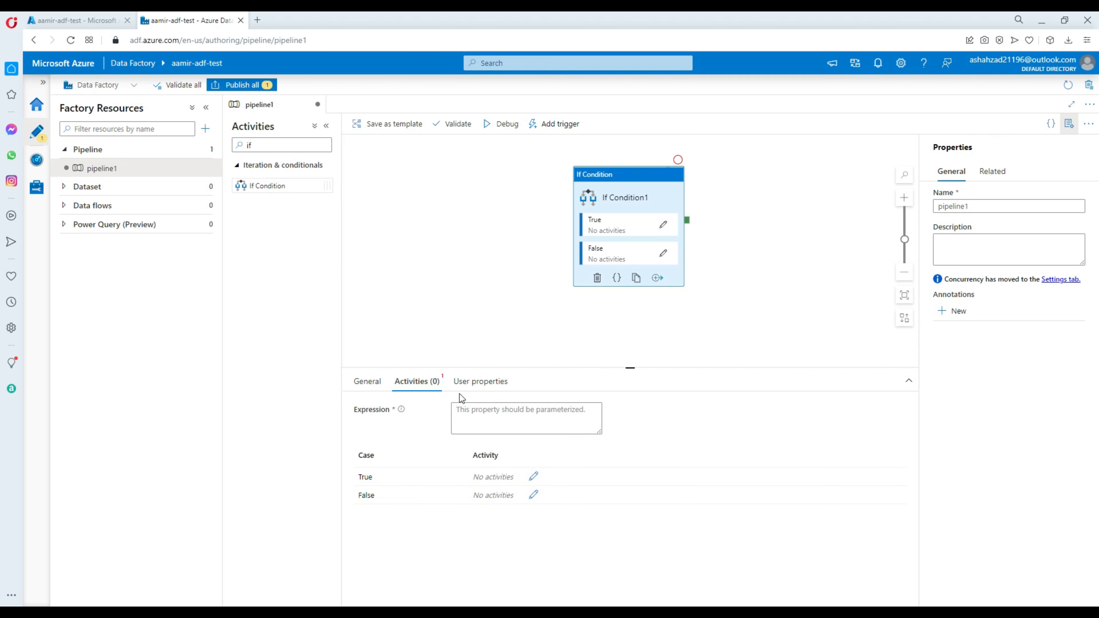
pyautogui.click(484, 419)
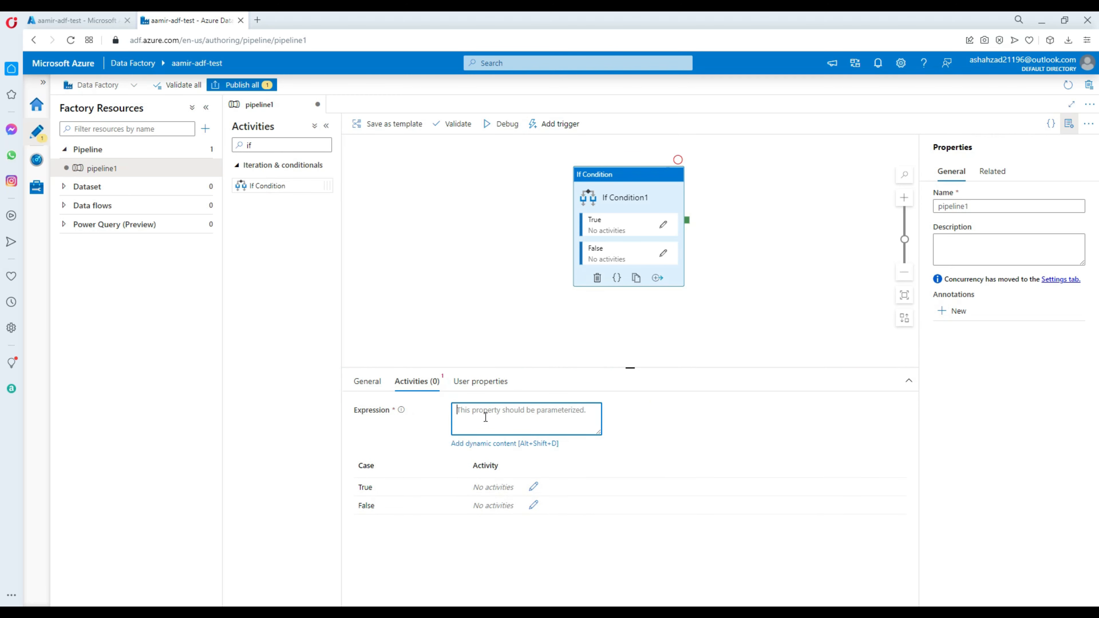
pyautogui.click(490, 446)
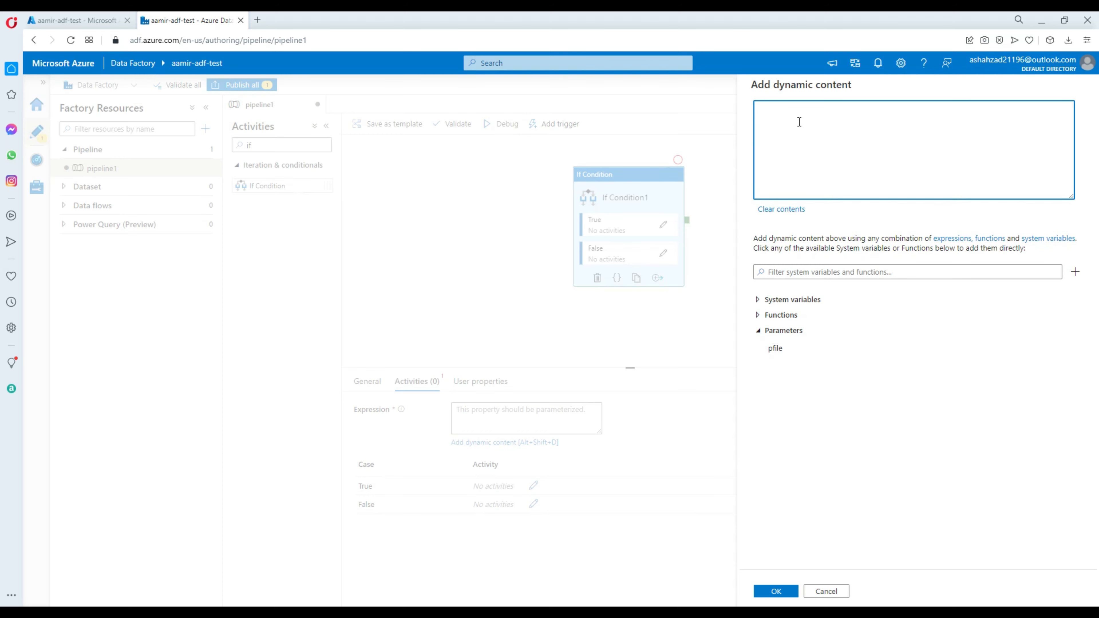
pyautogui.click(816, 271)
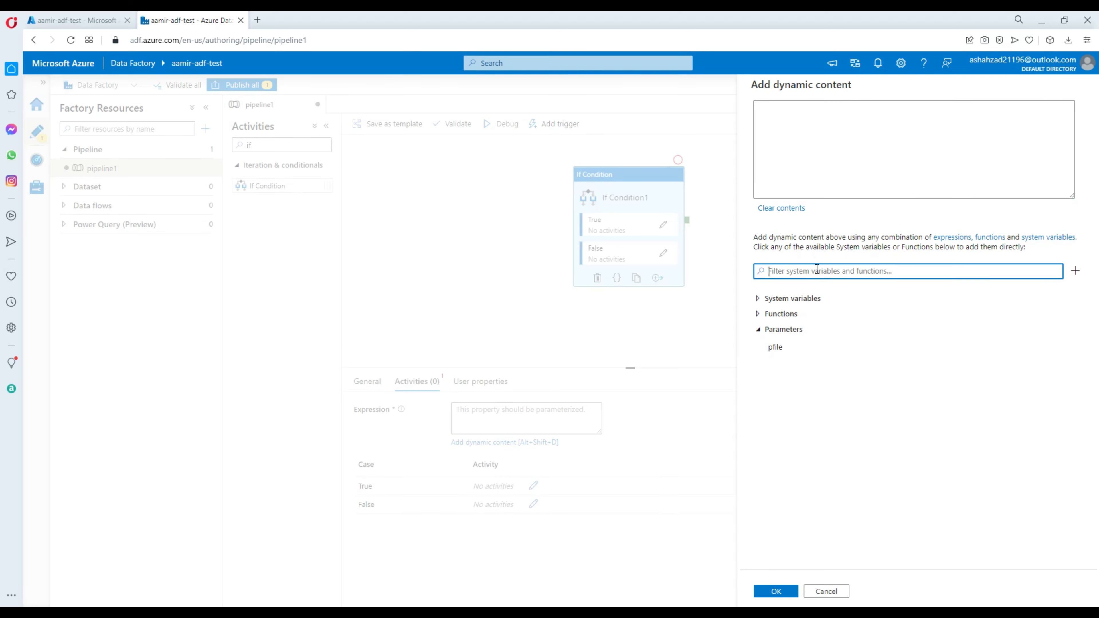
pyautogui.write('con')
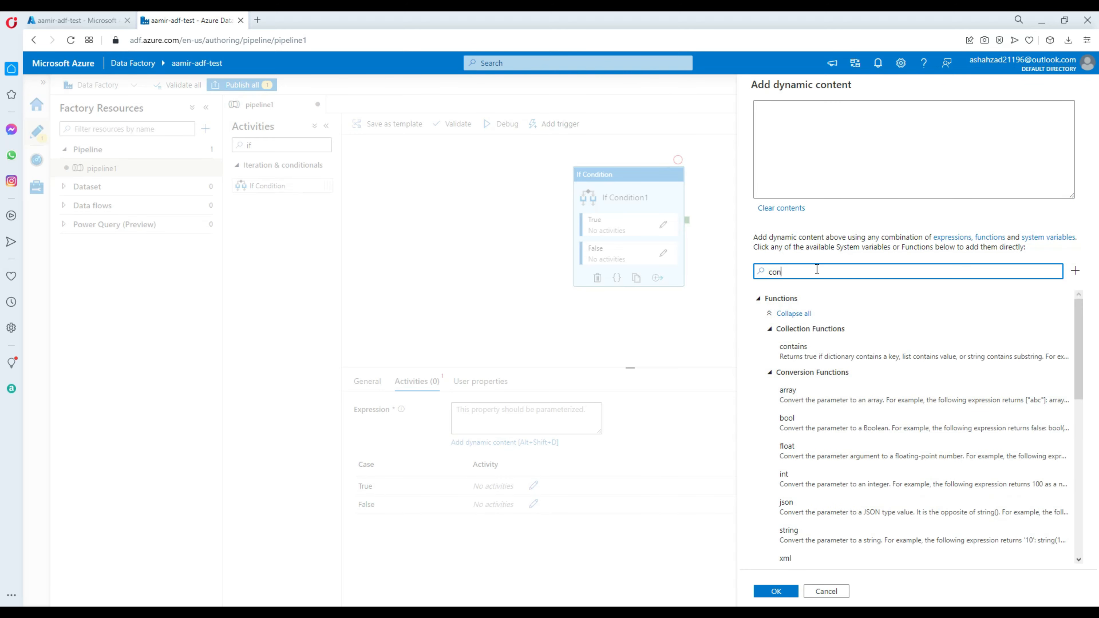
pyautogui.click(793, 347)
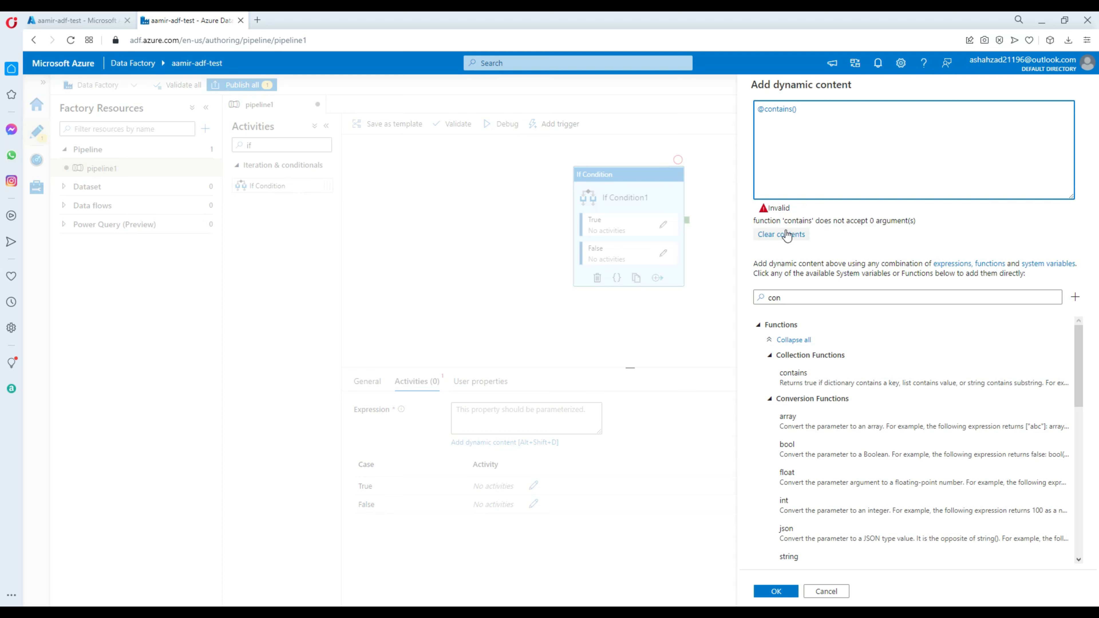
pyautogui.moveTo(798, 297); pyautogui.dragTo(738, 302)
pyautogui.press('BackSpace')
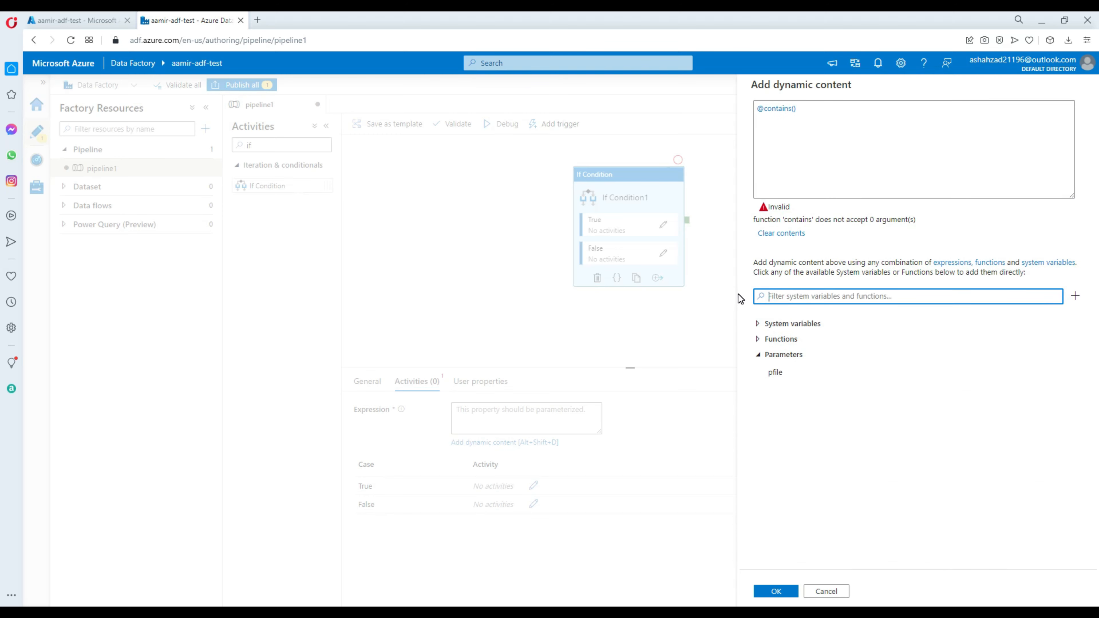
pyautogui.click(794, 109)
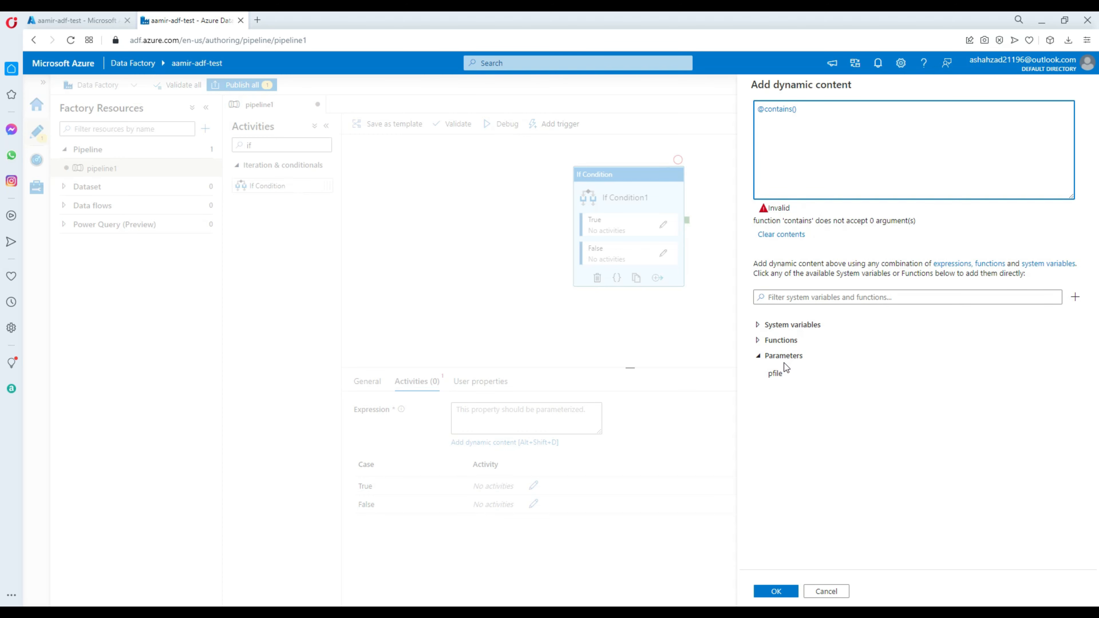
pyautogui.click(776, 373)
pyautogui.write(",'")
pyautogui.write('custome')
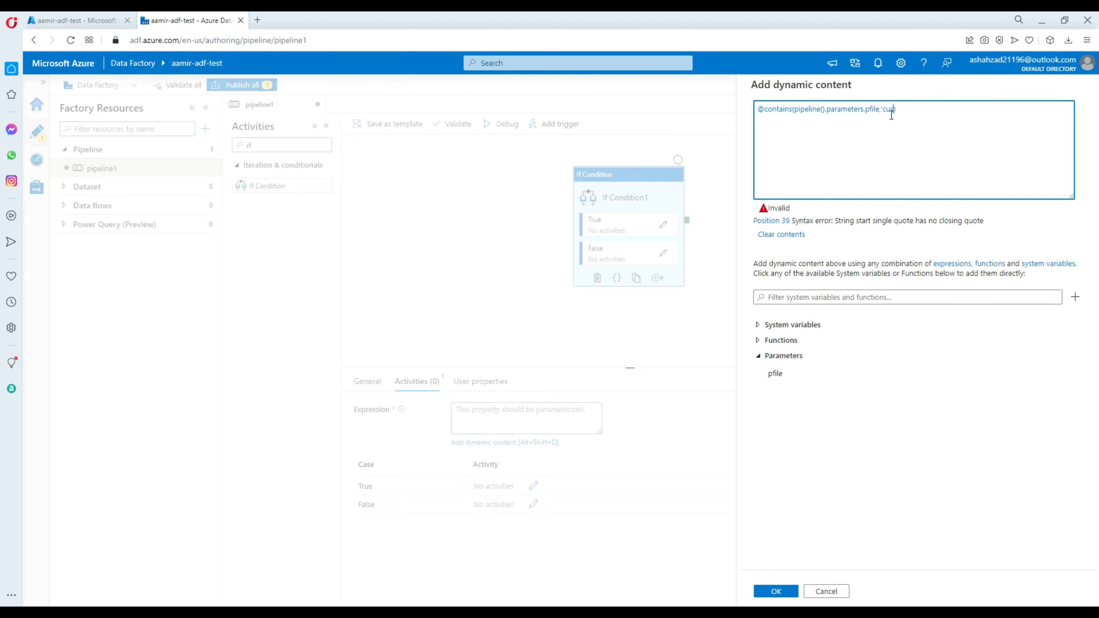
pyautogui.write("r'")
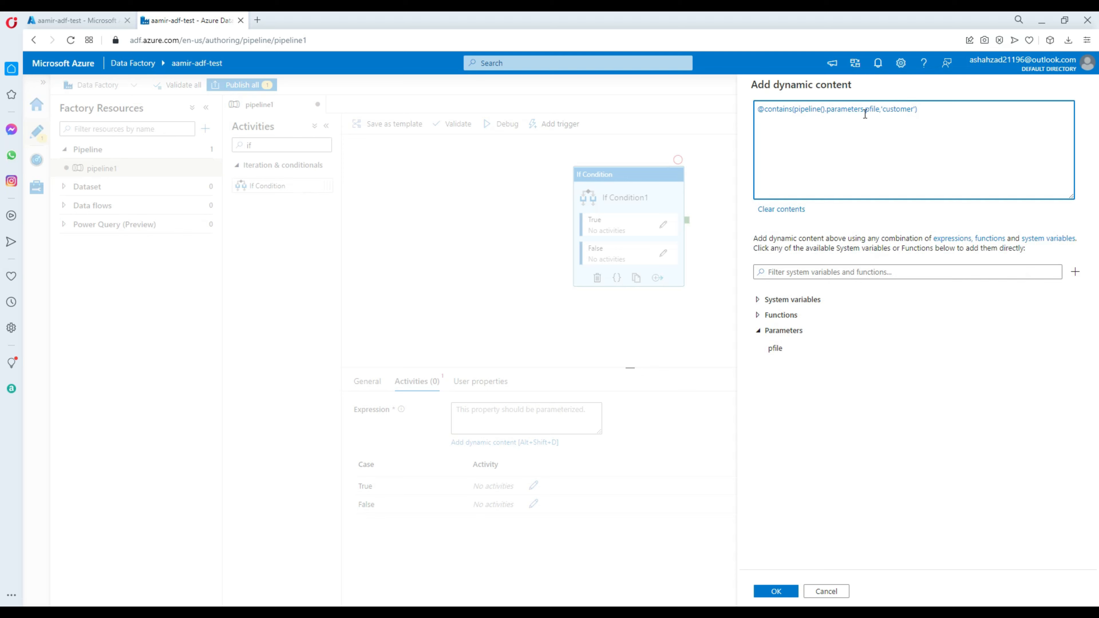
pyautogui.doubleClick(892, 113)
pyautogui.click(894, 110)
pyautogui.doubleClick(896, 109)
pyautogui.click(903, 109)
pyautogui.moveTo(938, 110); pyautogui.dragTo(758, 109)
pyautogui.rightClick(769, 108)
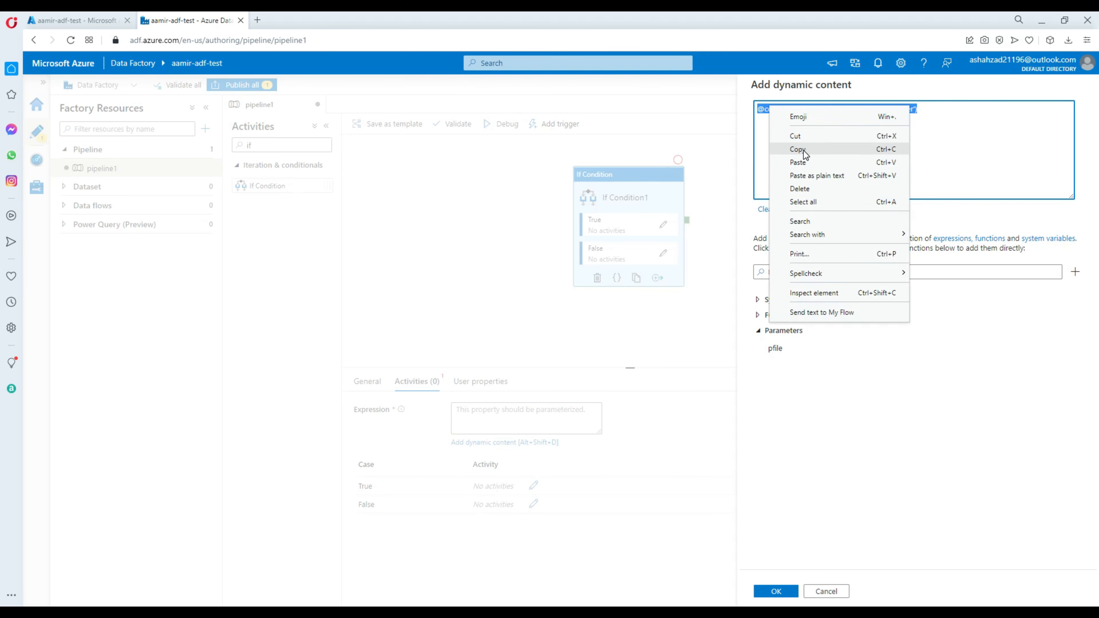
pyautogui.click(803, 150)
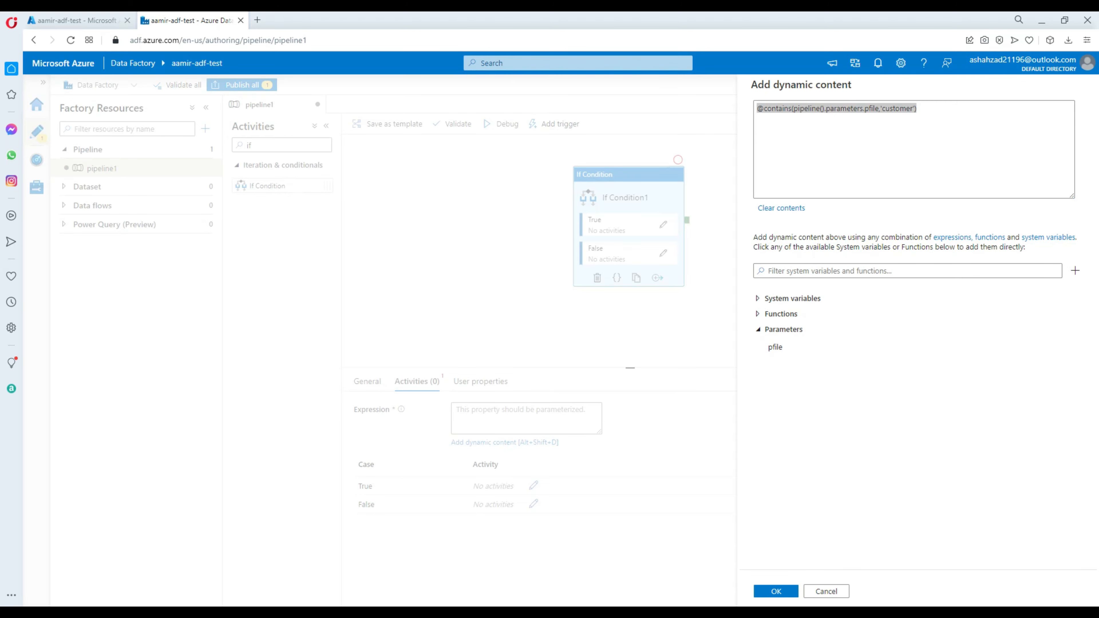
# Switch to SQL Server Management Studio and paste the copied expression into a new query left without a server connection
pyautogui.hotkey('alt', 'Tab')
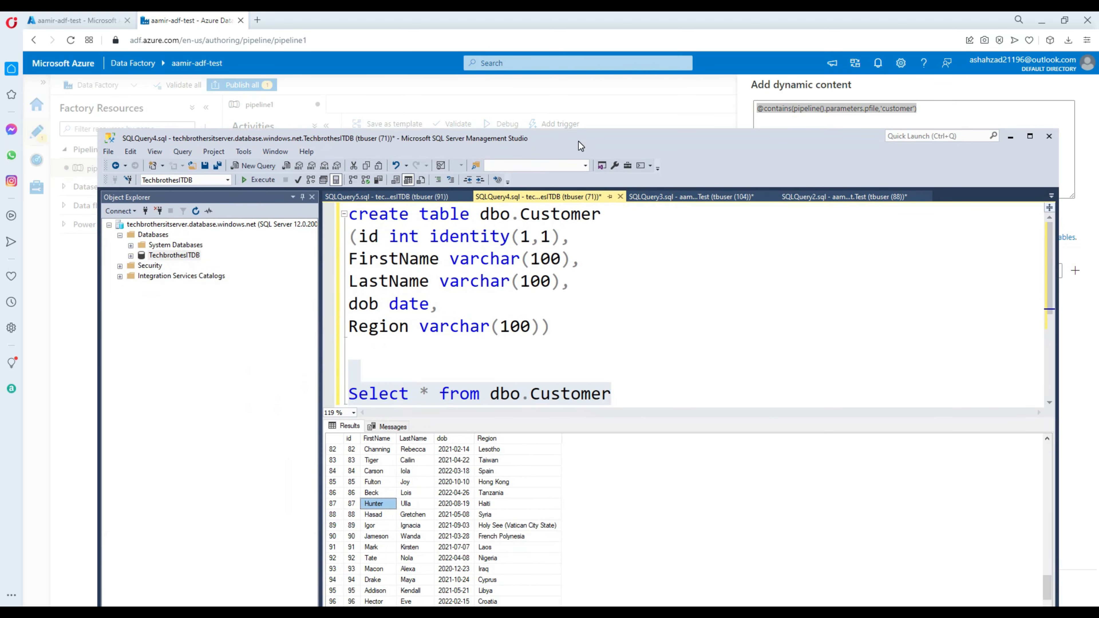
pyautogui.click(256, 170)
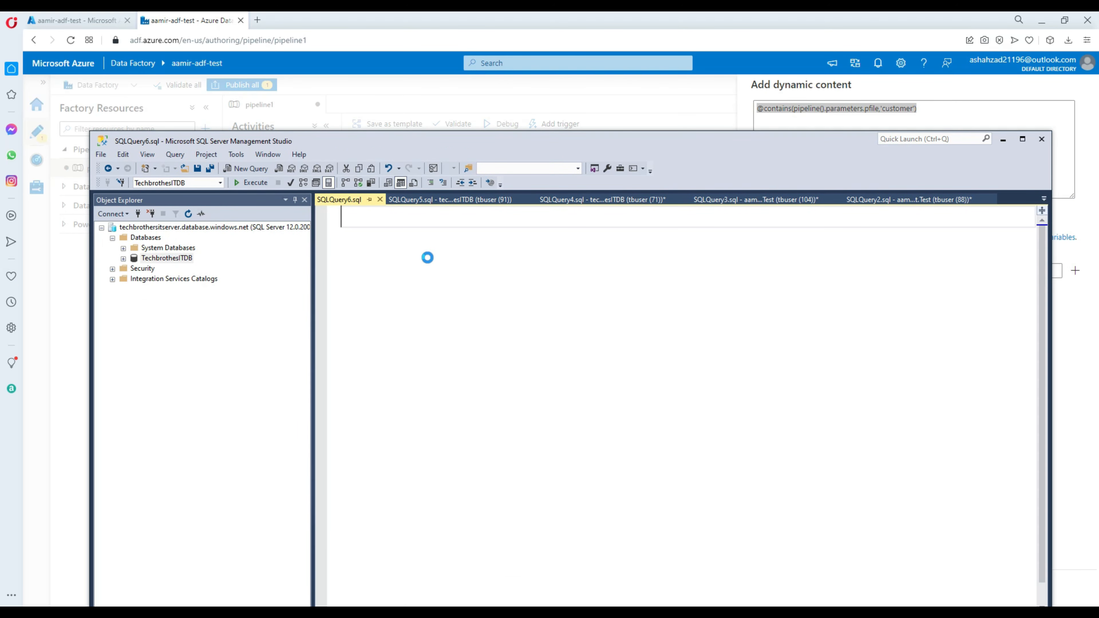
pyautogui.hotkey('ctrl', 'v')
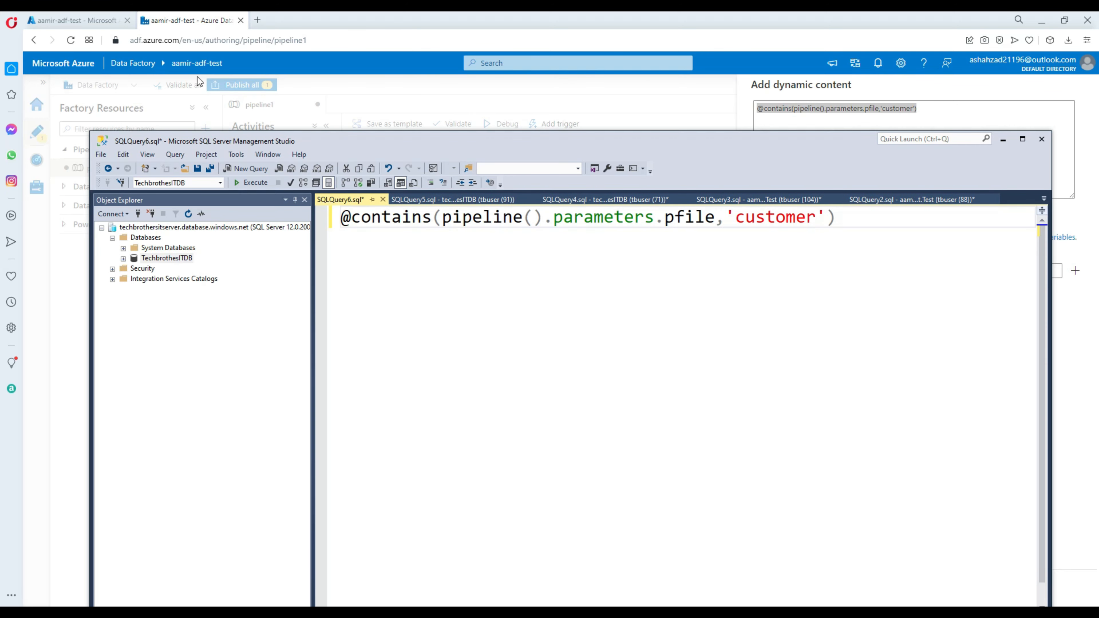
pyautogui.scroll(1, 486, 330)
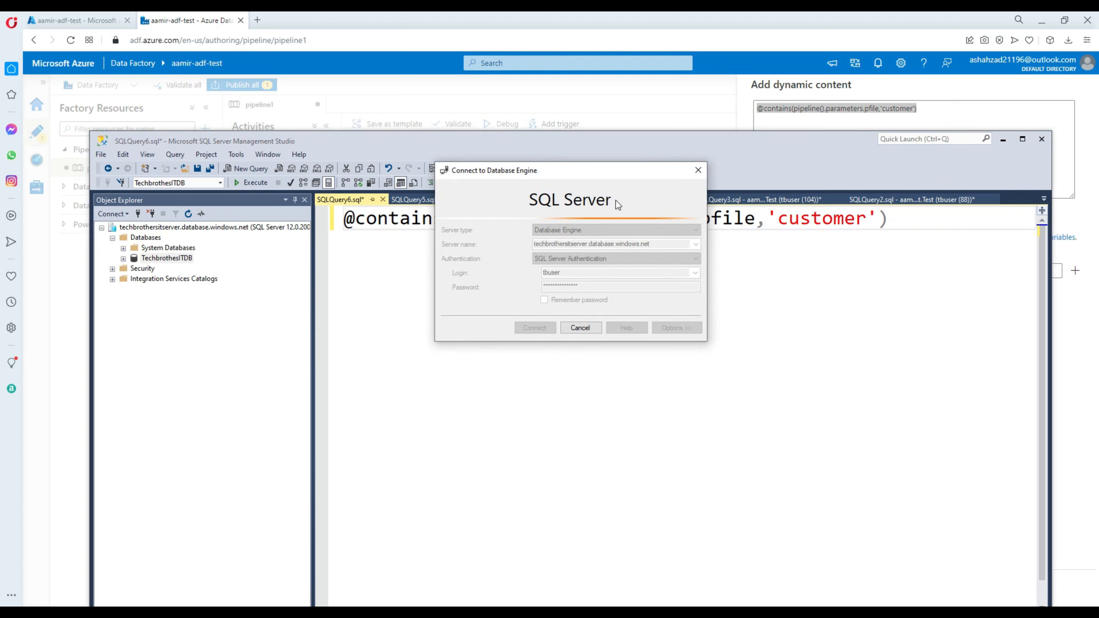
pyautogui.click(581, 328)
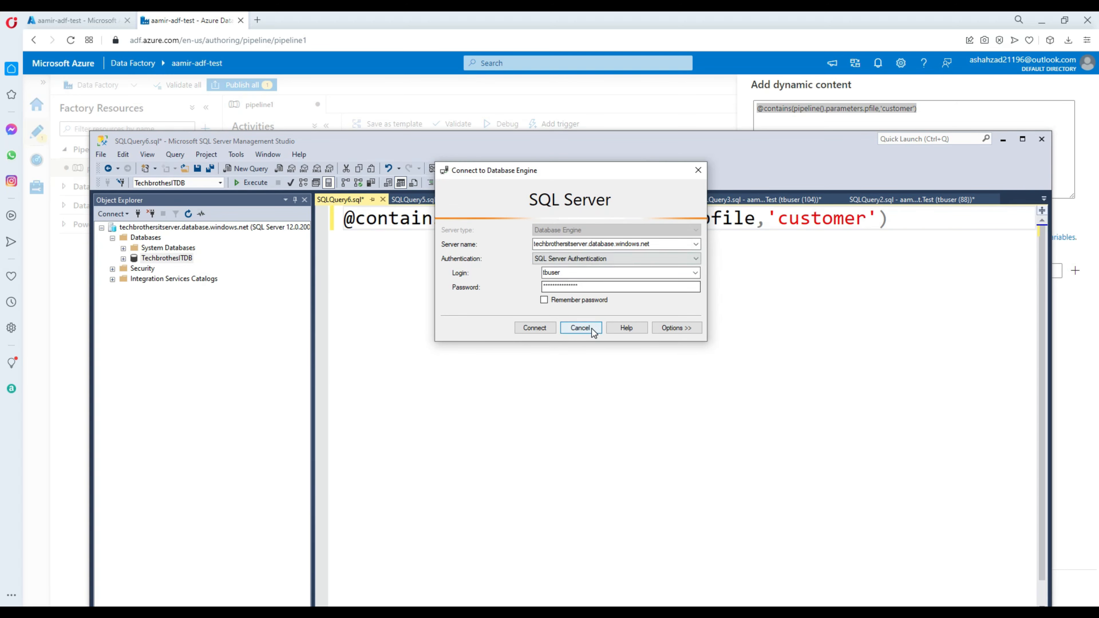
pyautogui.click(582, 328)
pyautogui.moveTo(755, 218); pyautogui.dragTo(455, 218)
pyautogui.doubleClick(819, 218)
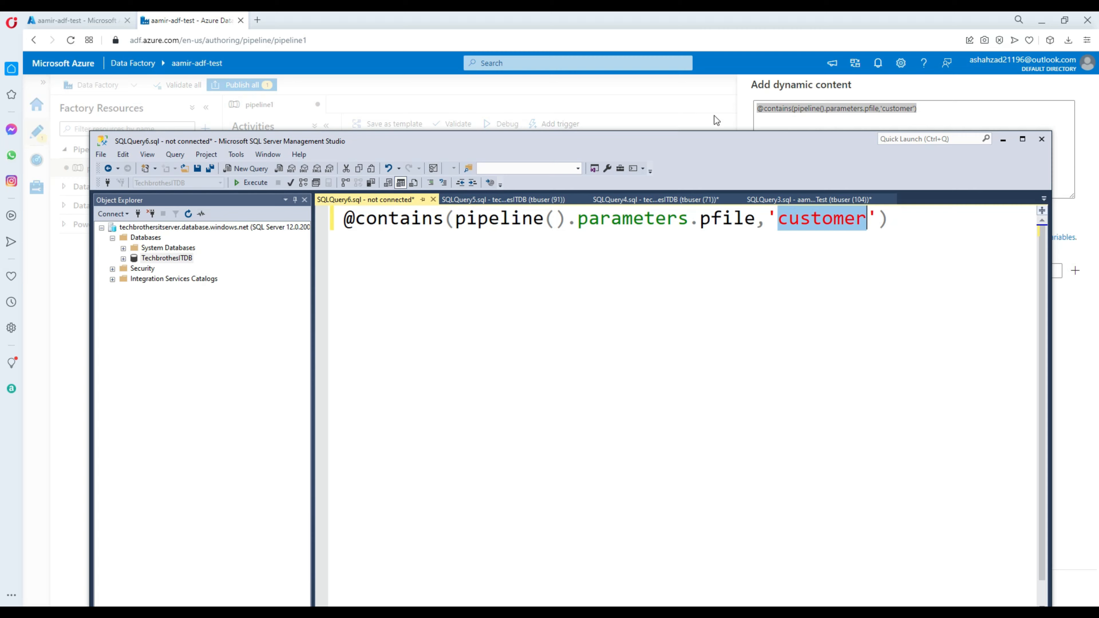
# Return to Azure Data Factory and apply the expression to the If Condition activity
pyautogui.click(743, 110)
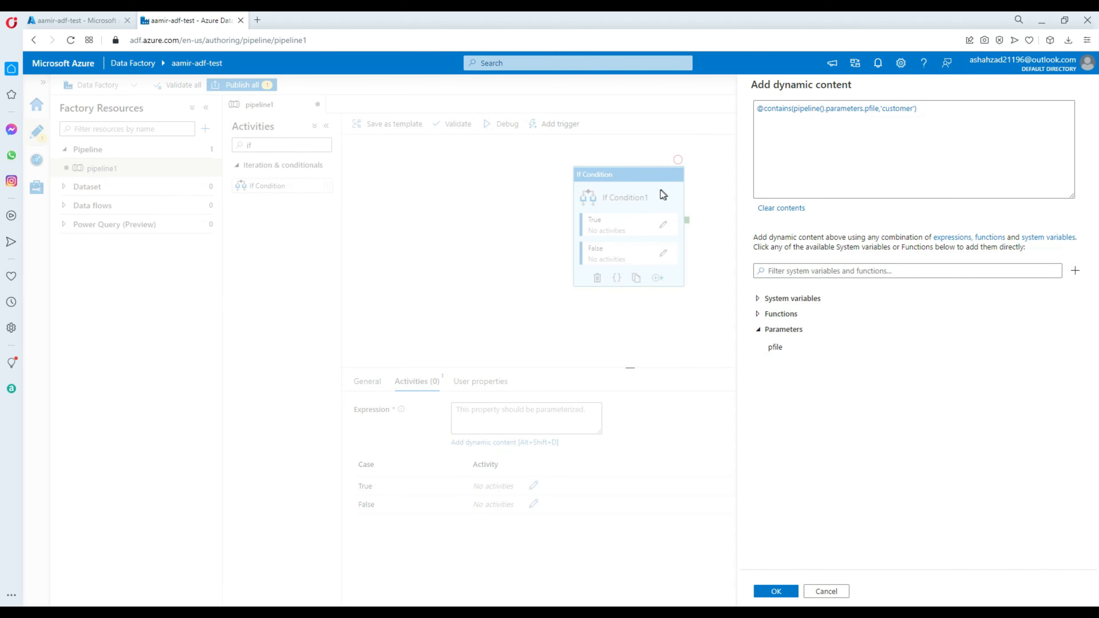
pyautogui.click(775, 592)
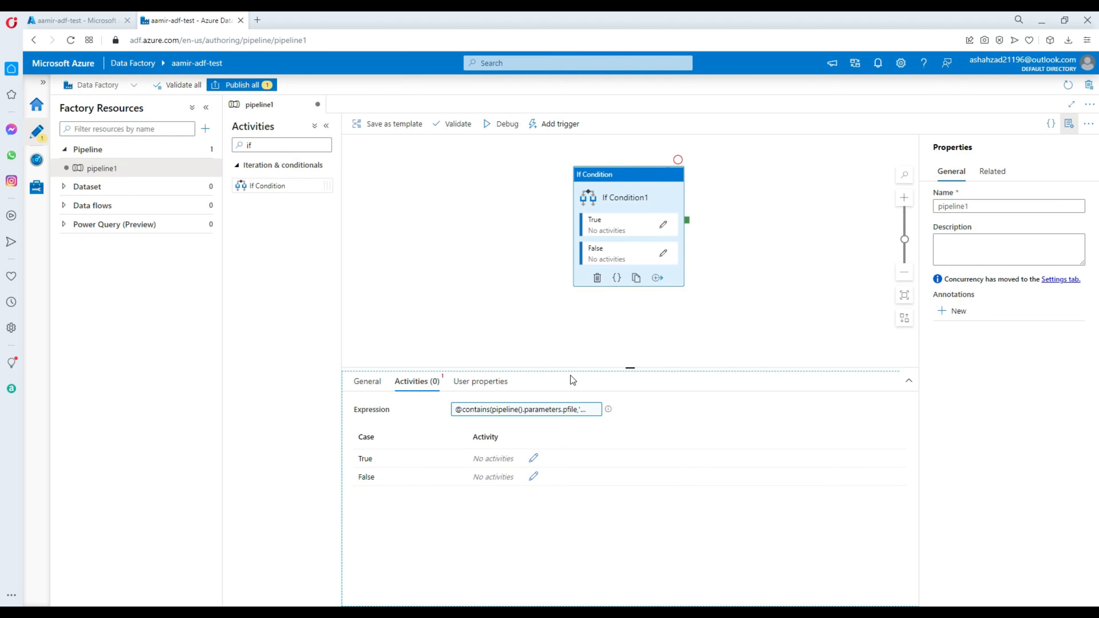
# Open the True activities of the If Condition and add a Wait activity to them
pyautogui.click(663, 226)
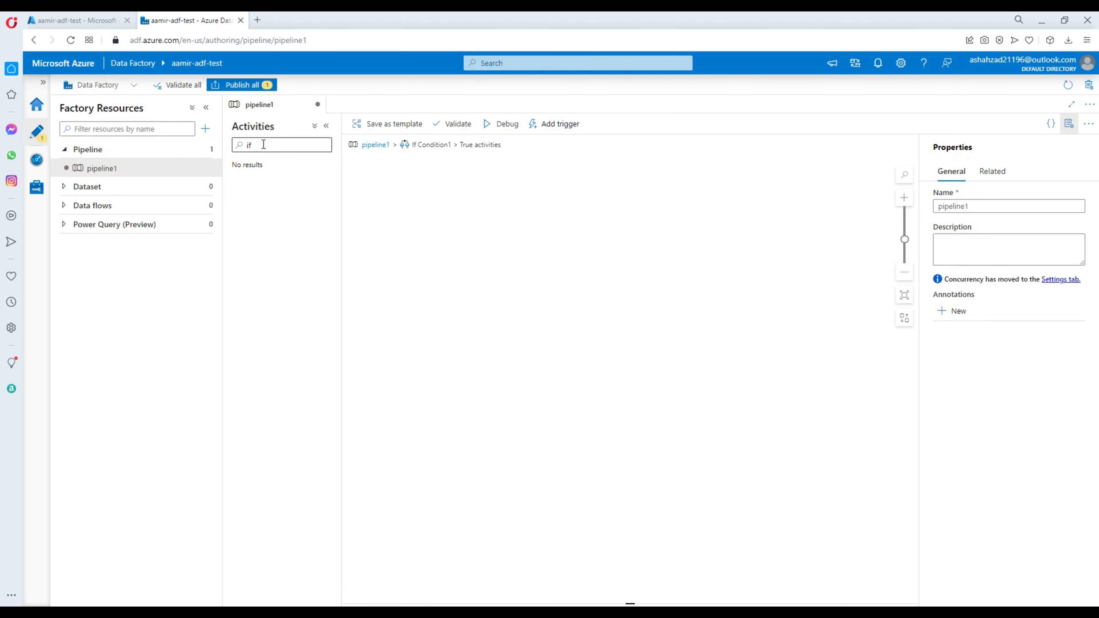
pyautogui.doubleClick(233, 144)
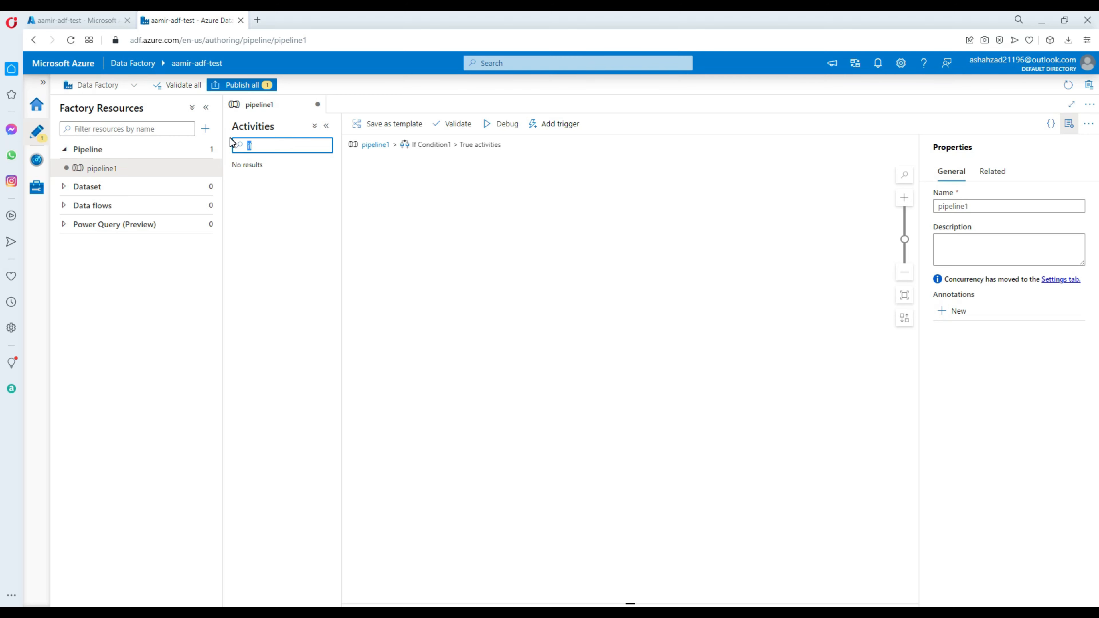
pyautogui.press('BackSpace')
pyautogui.write('wait')
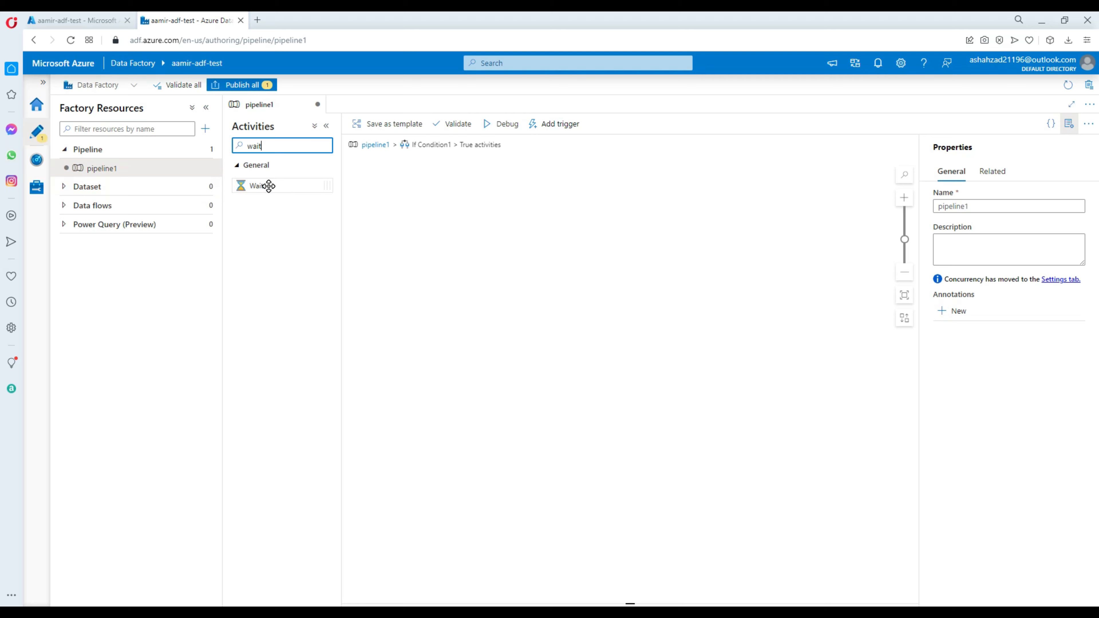
pyautogui.moveTo(260, 185); pyautogui.dragTo(433, 200)
# Rename the Wait activity in the True branch as True Wait and return to the pipeline1 canvas
pyautogui.click(483, 409)
pyautogui.moveTo(483, 409); pyautogui.dragTo(453, 407)
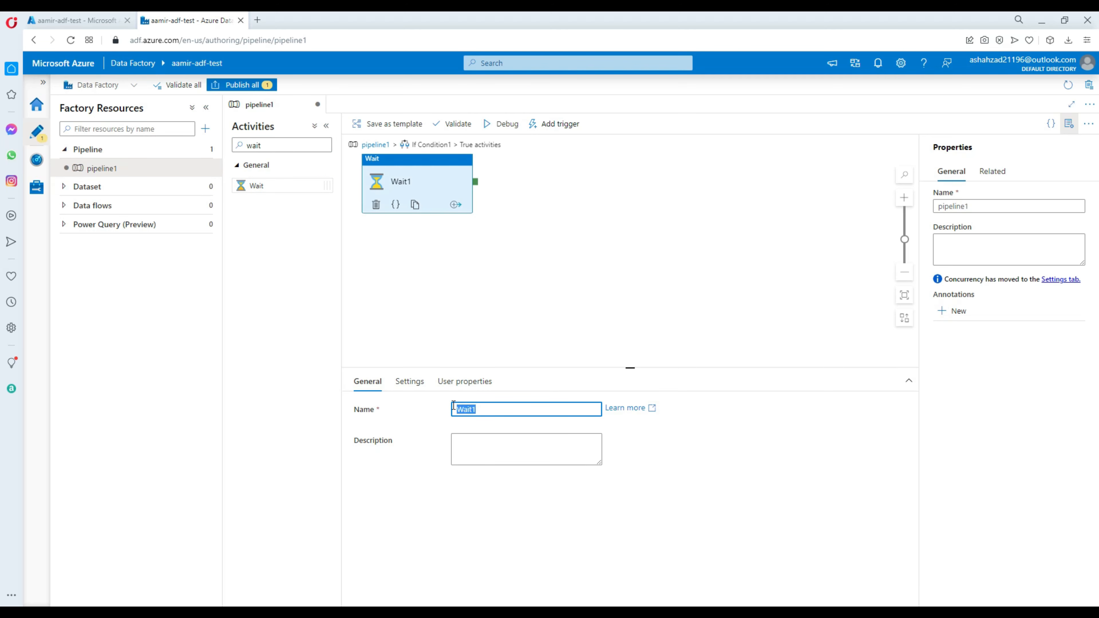
pyautogui.write('True W')
pyautogui.click(526, 236)
pyautogui.click(378, 146)
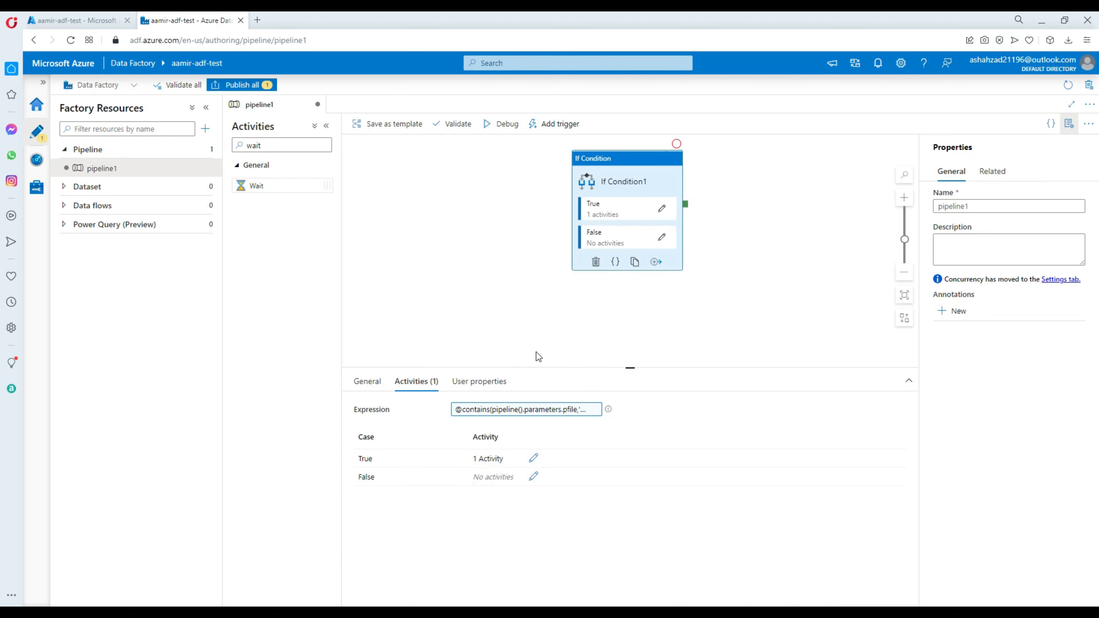
# Add a Wait activity named False Wait to the If Condition's False activities and return to the pipeline1 canvas
pyautogui.click(662, 237)
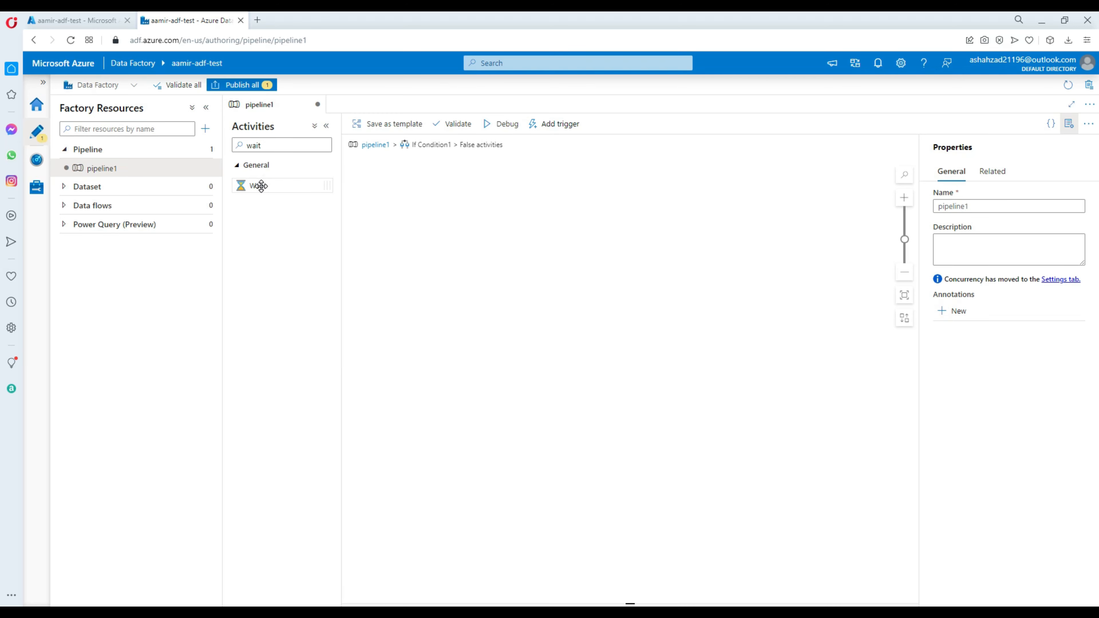
pyautogui.moveTo(261, 186); pyautogui.dragTo(512, 225)
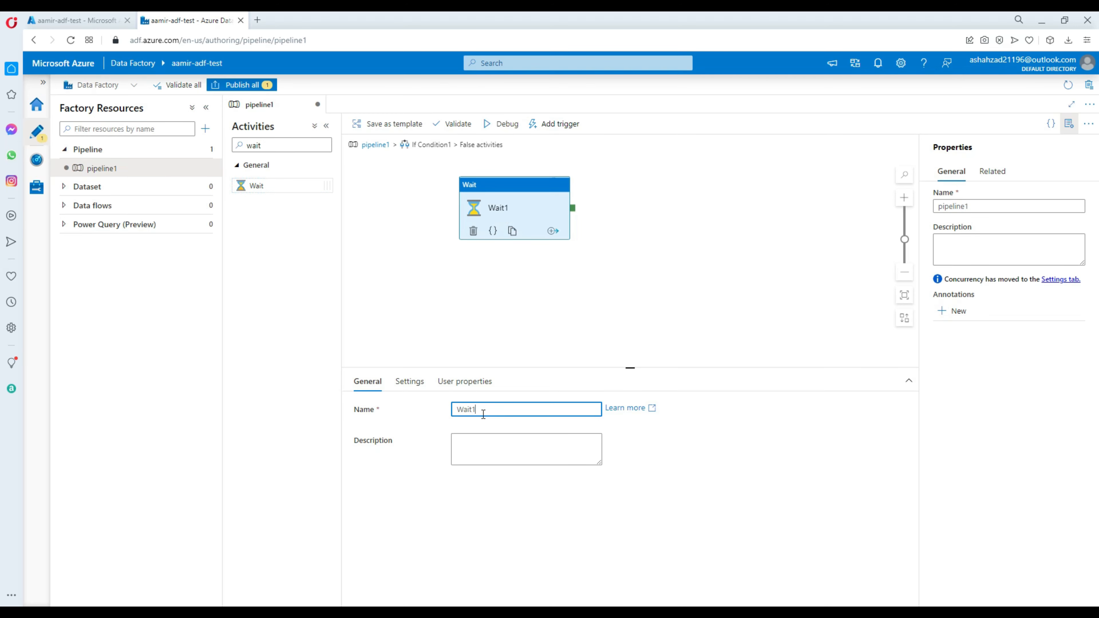
pyautogui.moveTo(484, 413); pyautogui.dragTo(434, 409)
pyautogui.write('False Wait')
pyautogui.click(575, 333)
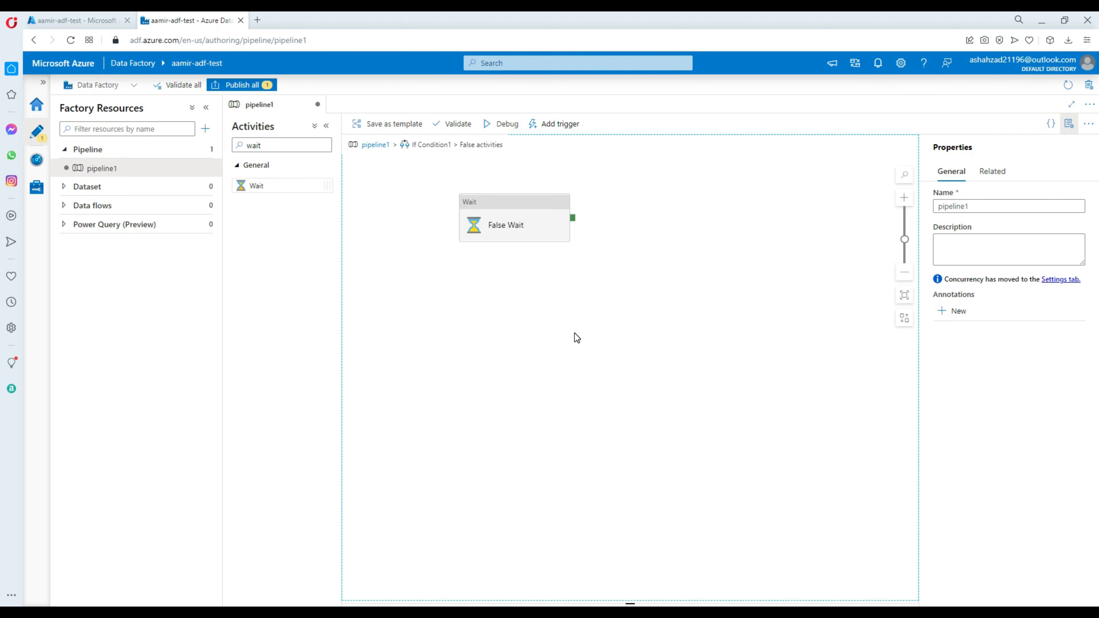
pyautogui.click(487, 209)
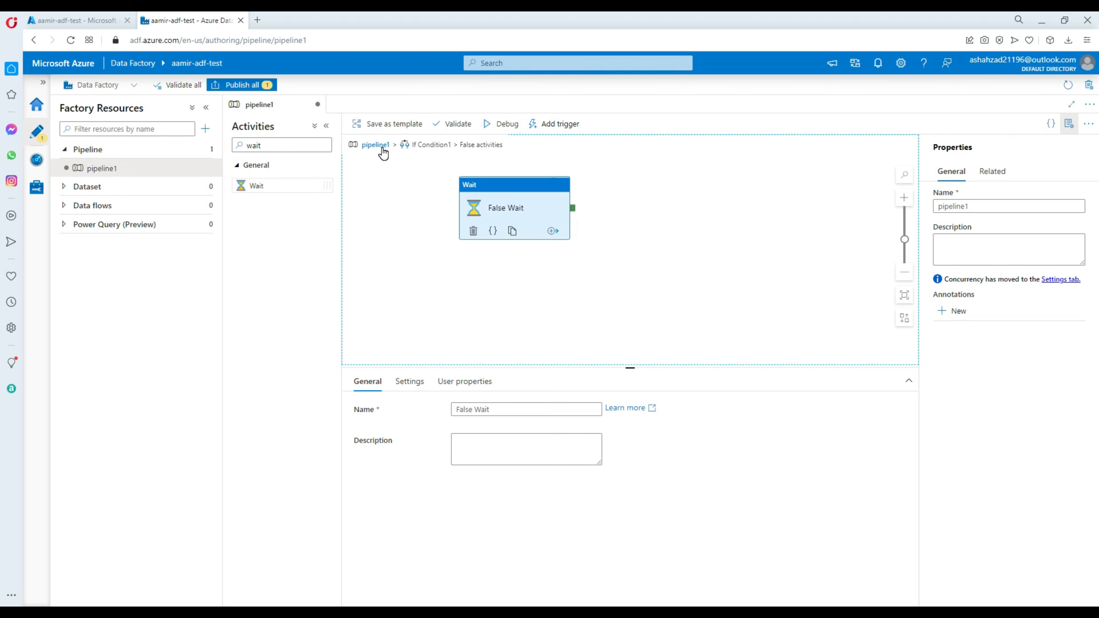
pyautogui.click(375, 145)
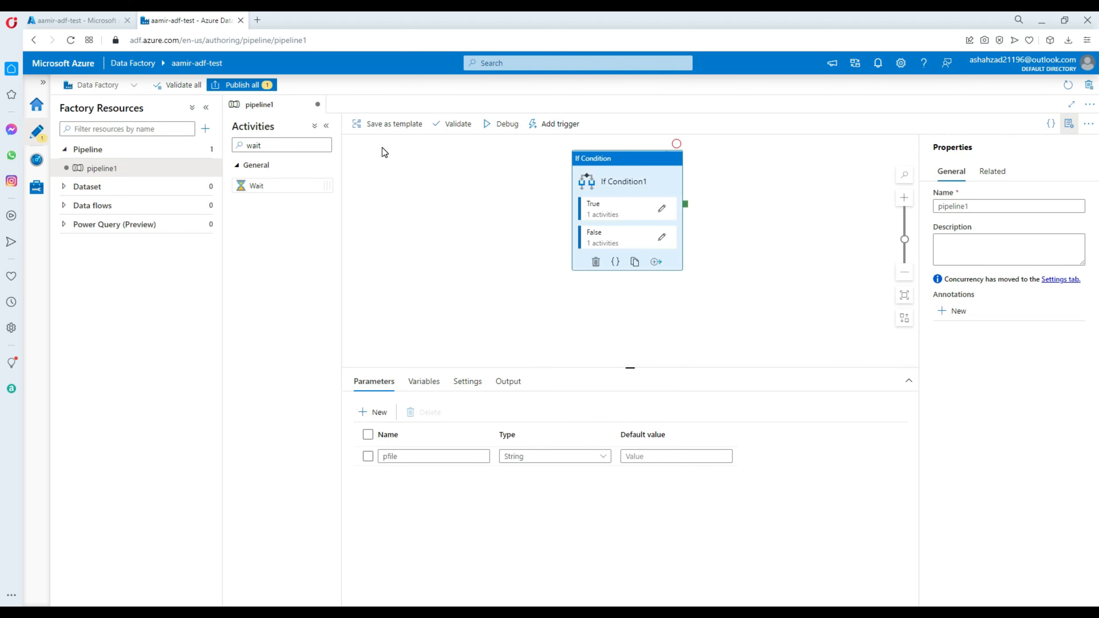
# Debug the pipeline with a pfile value containing 'customer' and inspect the input of the True Wait activity run
pyautogui.click(502, 126)
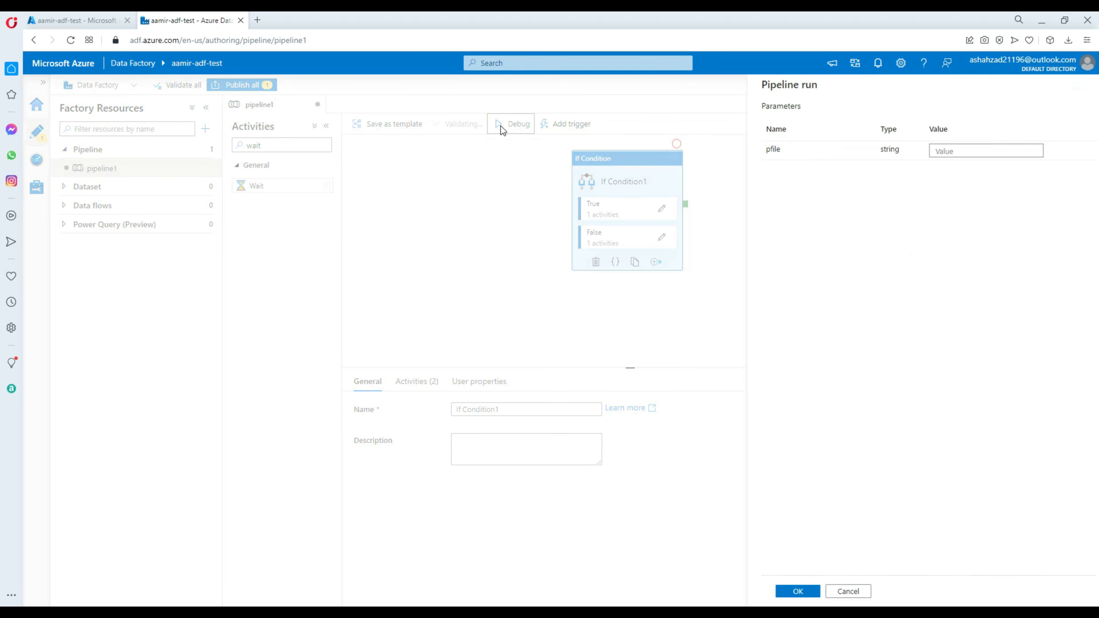
pyautogui.click(943, 150)
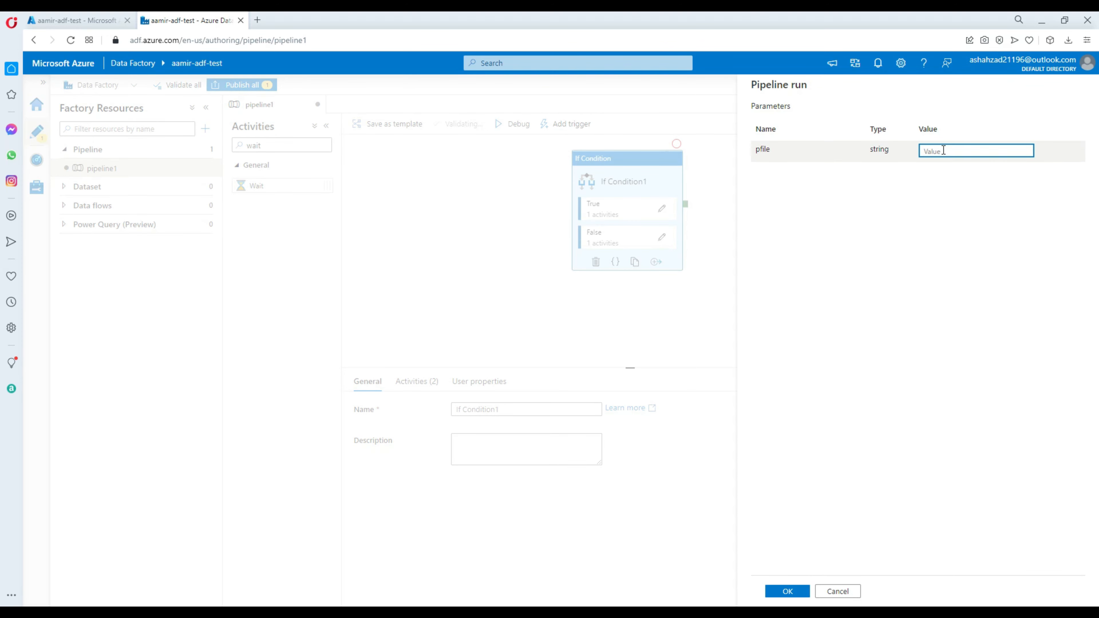
pyautogui.write('customer')
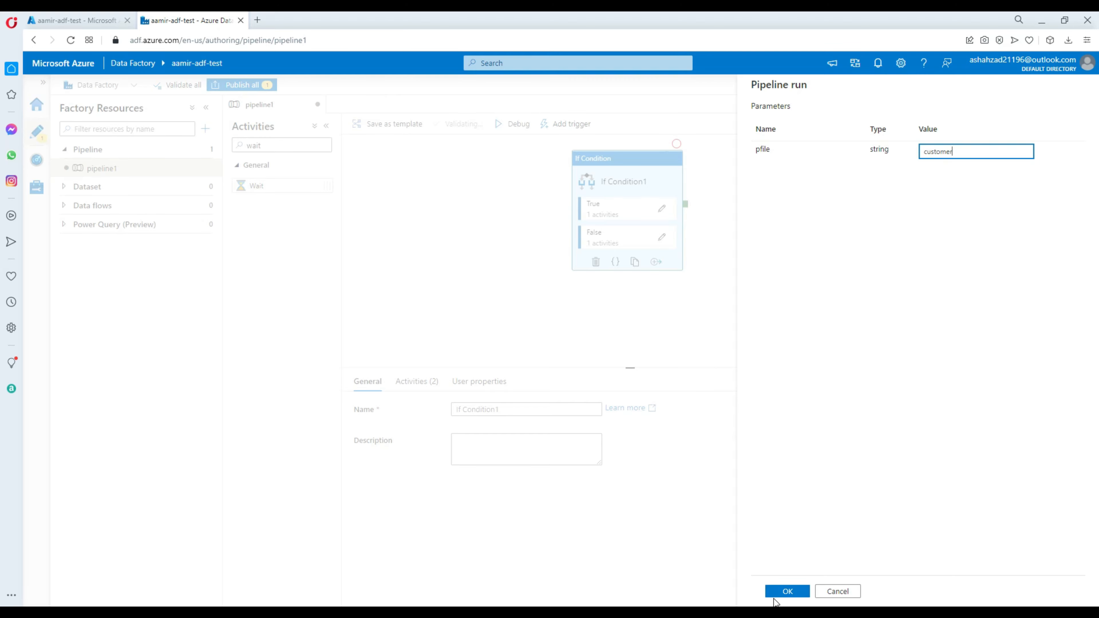
pyautogui.click(779, 591)
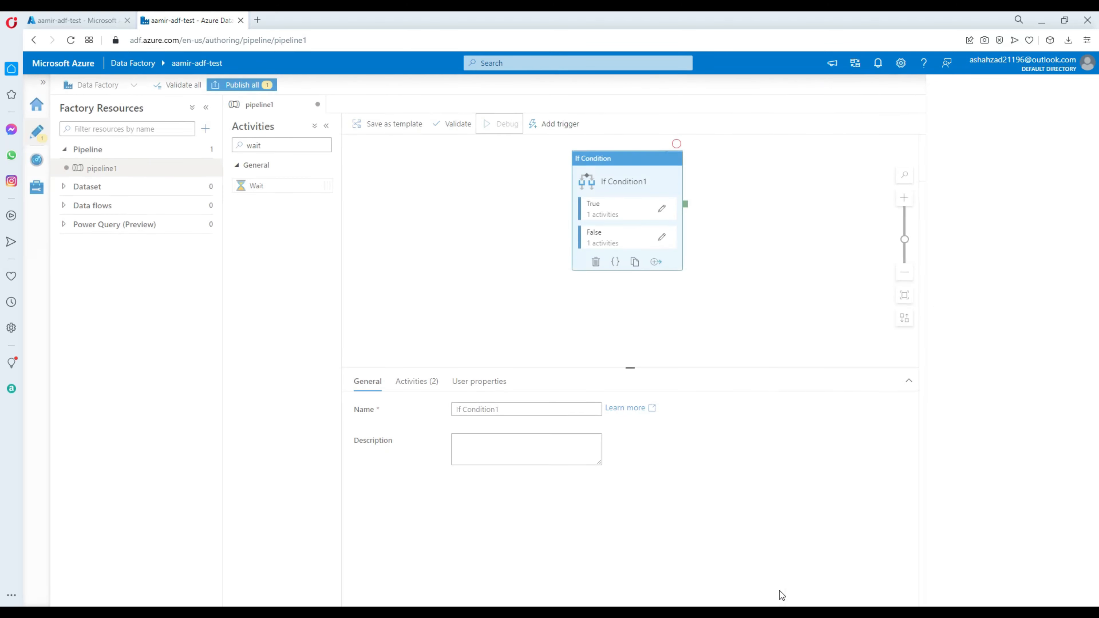
pyautogui.click(482, 337)
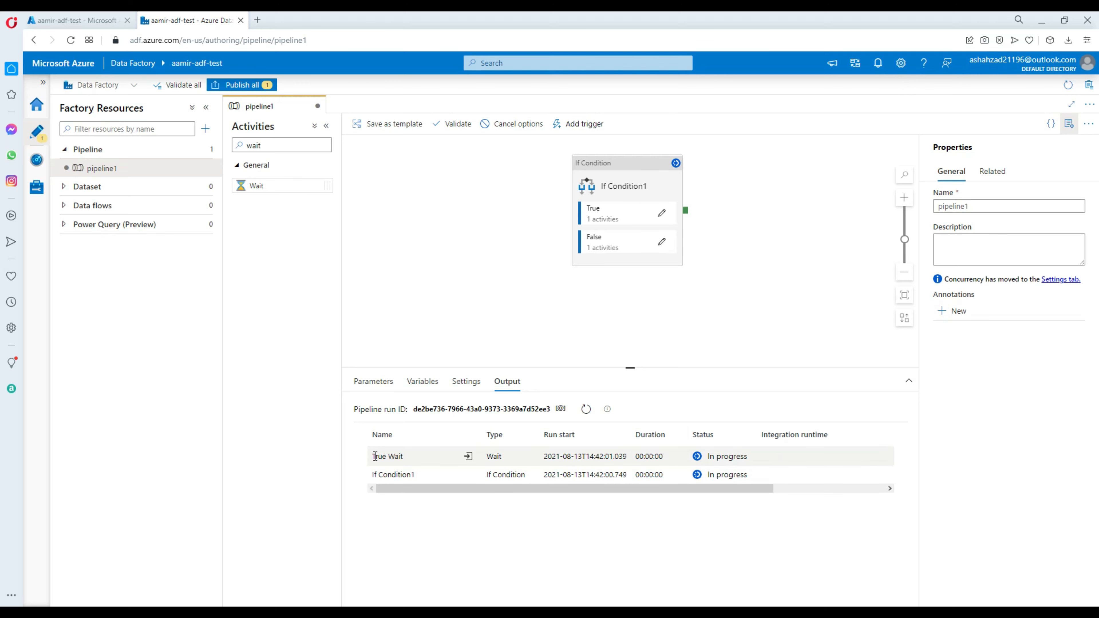
pyautogui.moveTo(375, 457); pyautogui.dragTo(403, 459)
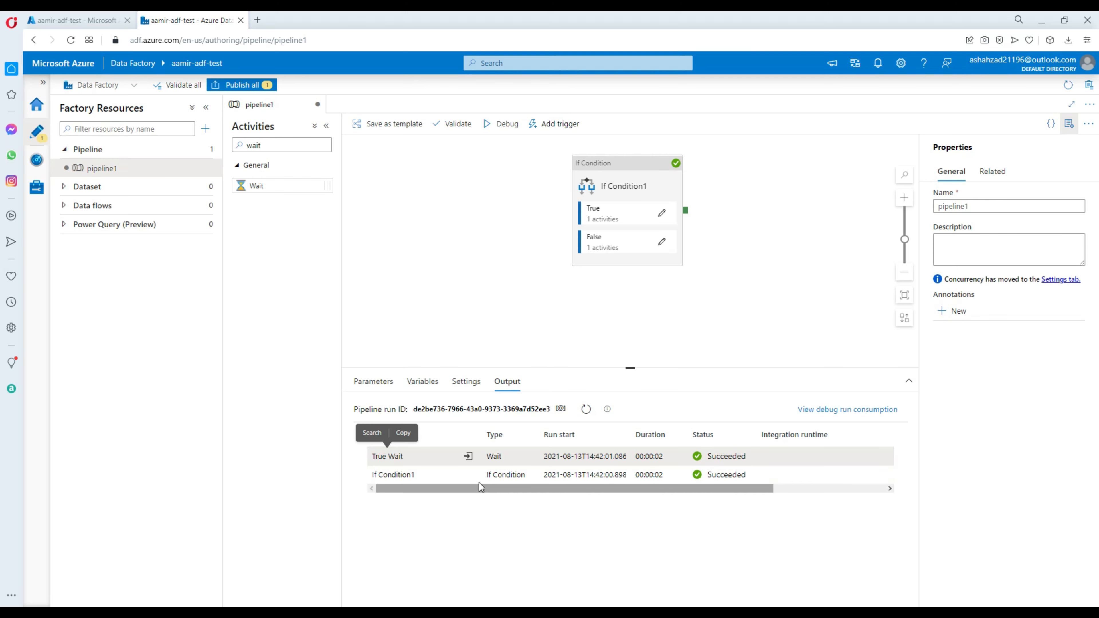
pyautogui.click(468, 457)
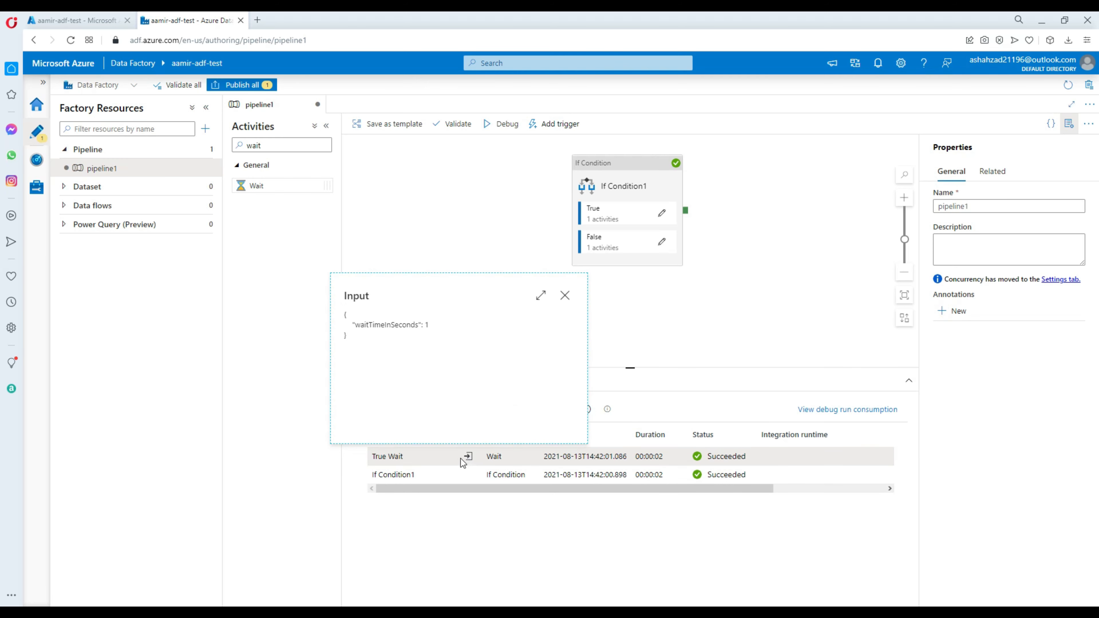
pyautogui.click(567, 297)
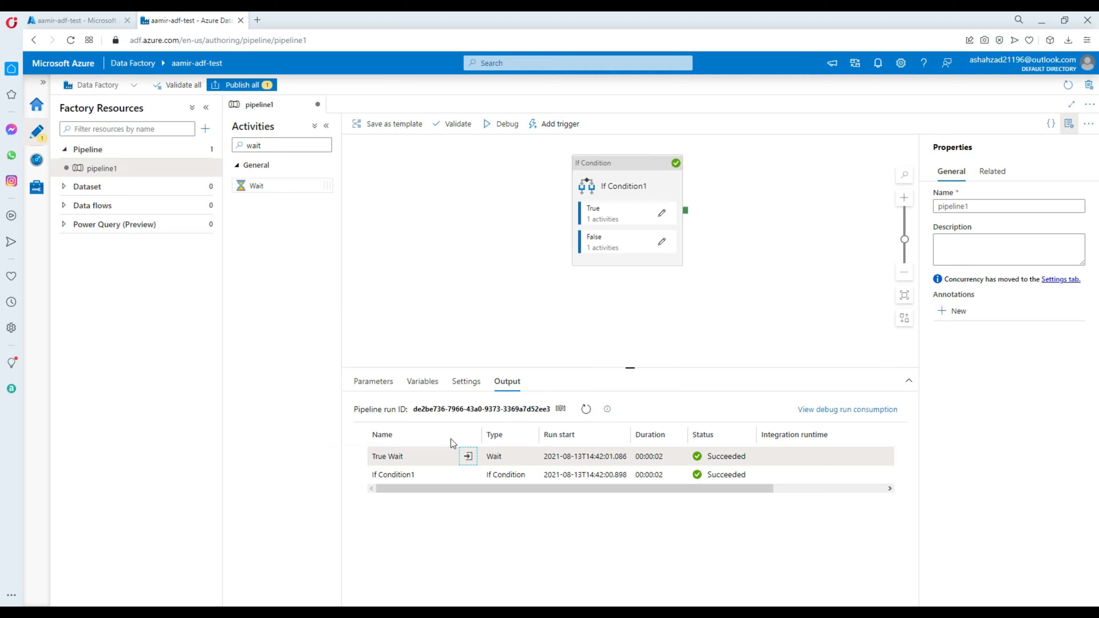
pyautogui.moveTo(375, 455); pyautogui.dragTo(409, 460)
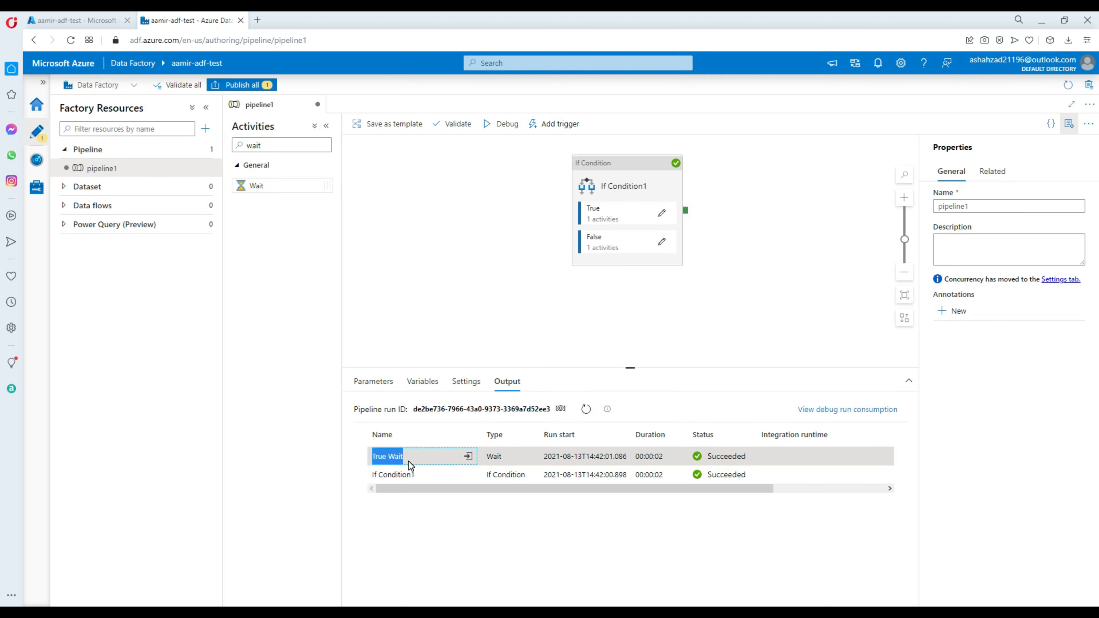
# Debug the pipeline again with pfile set to mytestfile and check the activity runs in the output
pyautogui.click(512, 125)
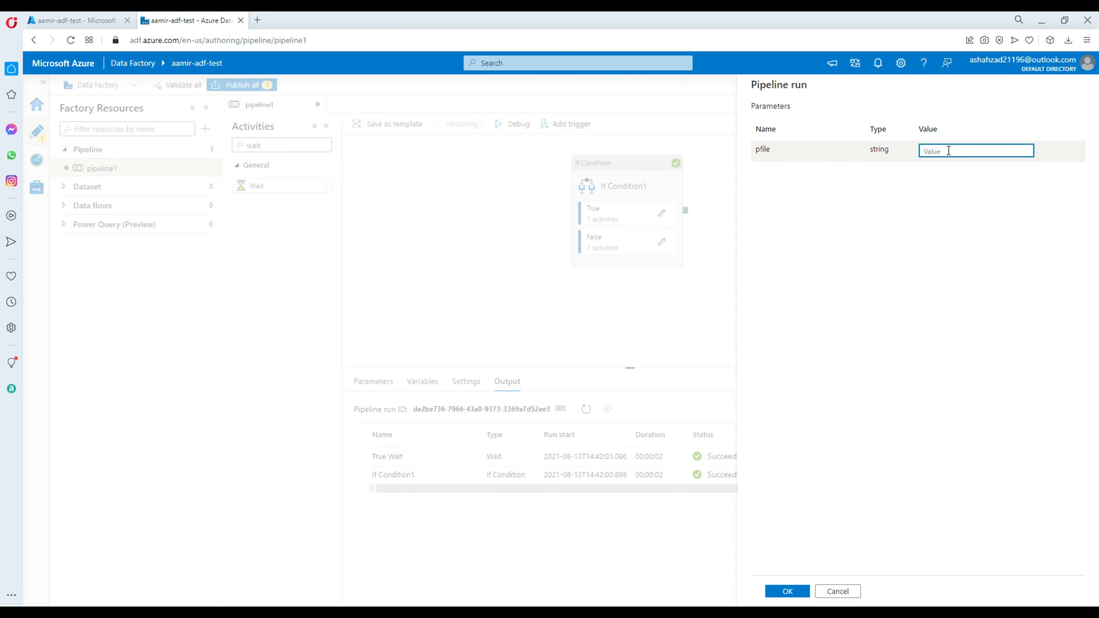
pyautogui.write('mytestfile')
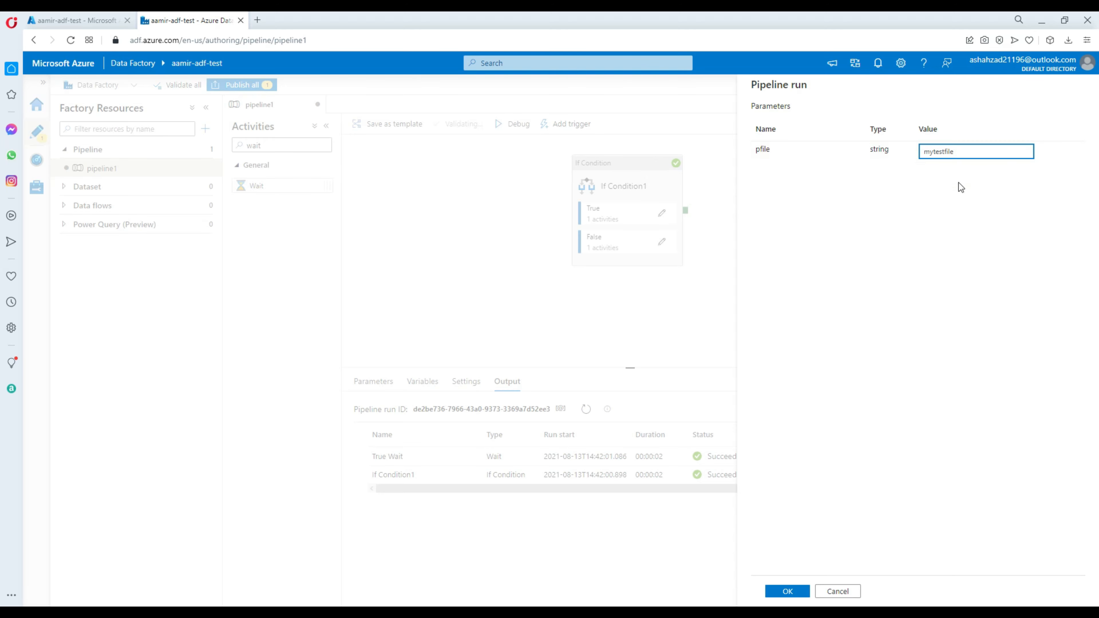
pyautogui.click(786, 592)
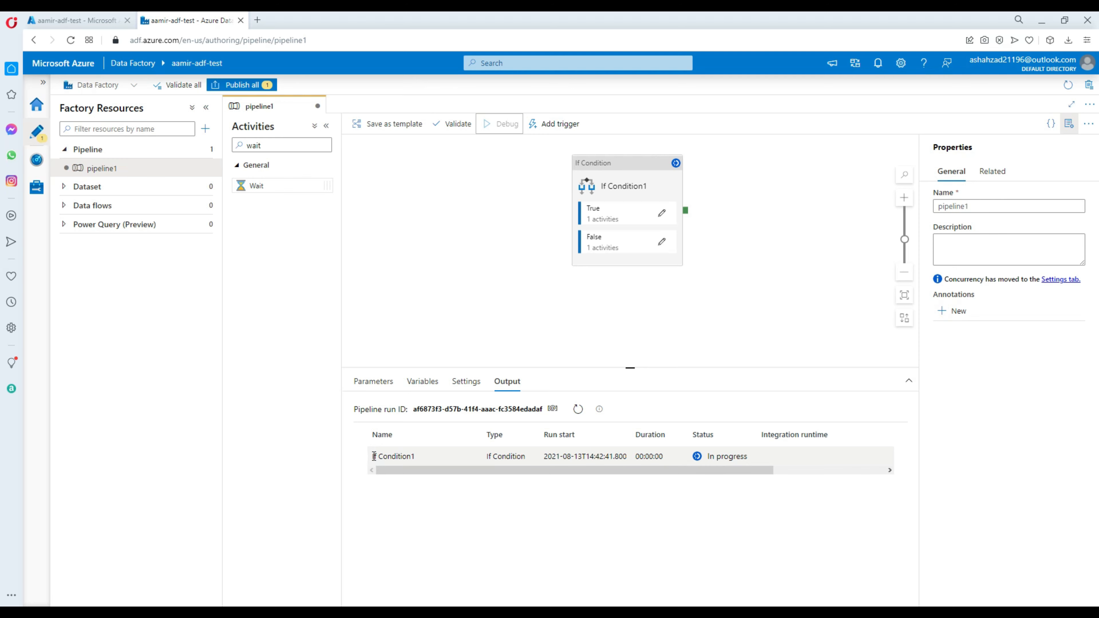
pyautogui.moveTo(373, 455); pyautogui.dragTo(410, 465)
pyautogui.click(392, 455)
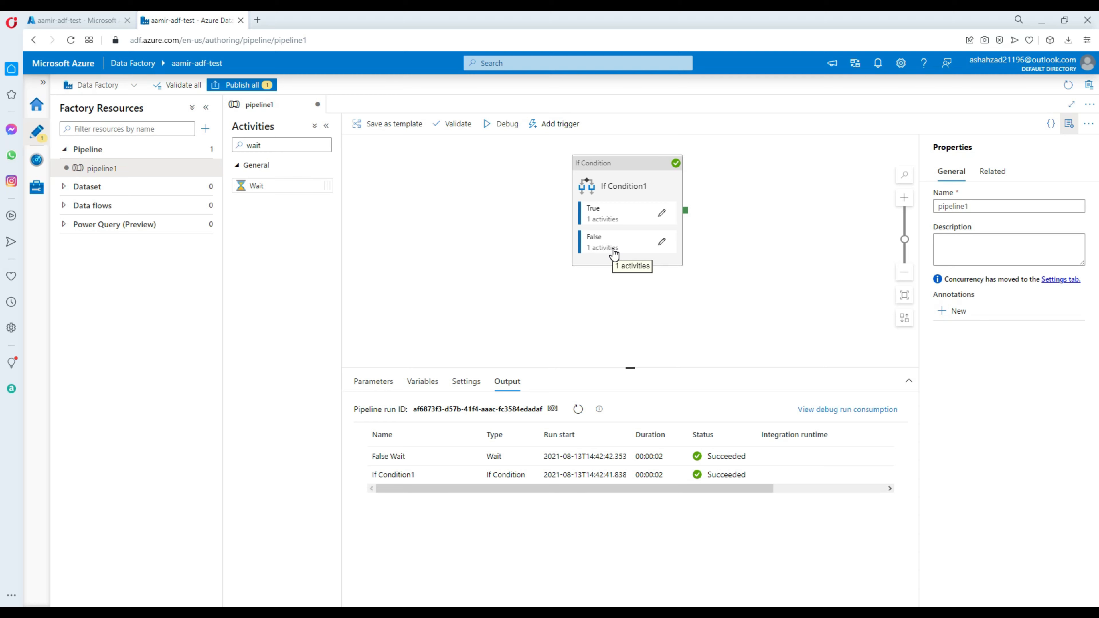
pyautogui.click(510, 168)
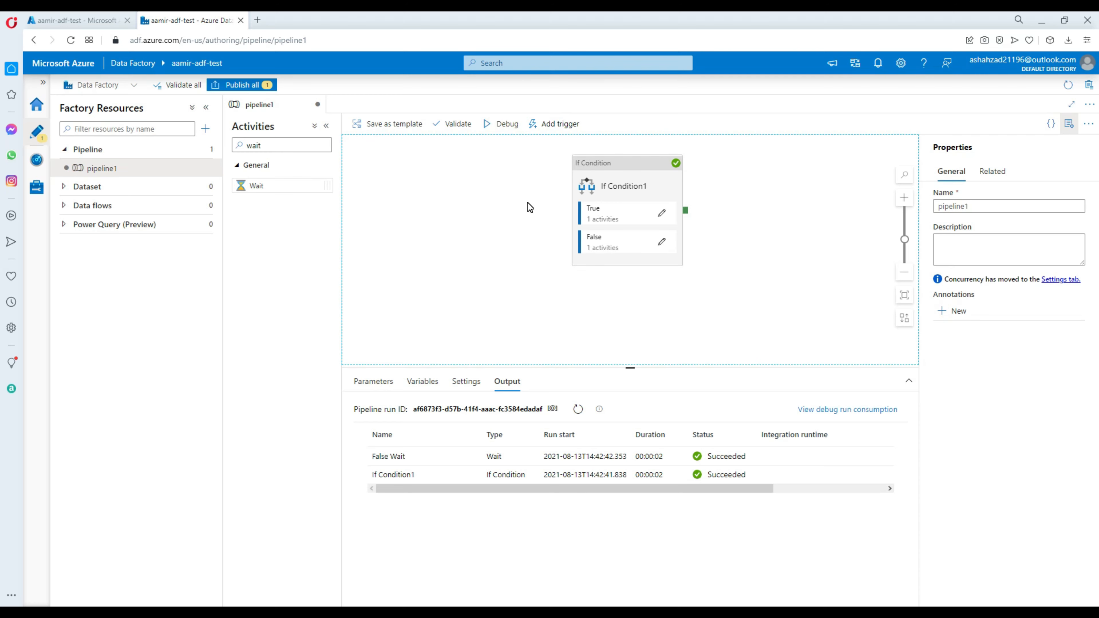
pyautogui.click(584, 171)
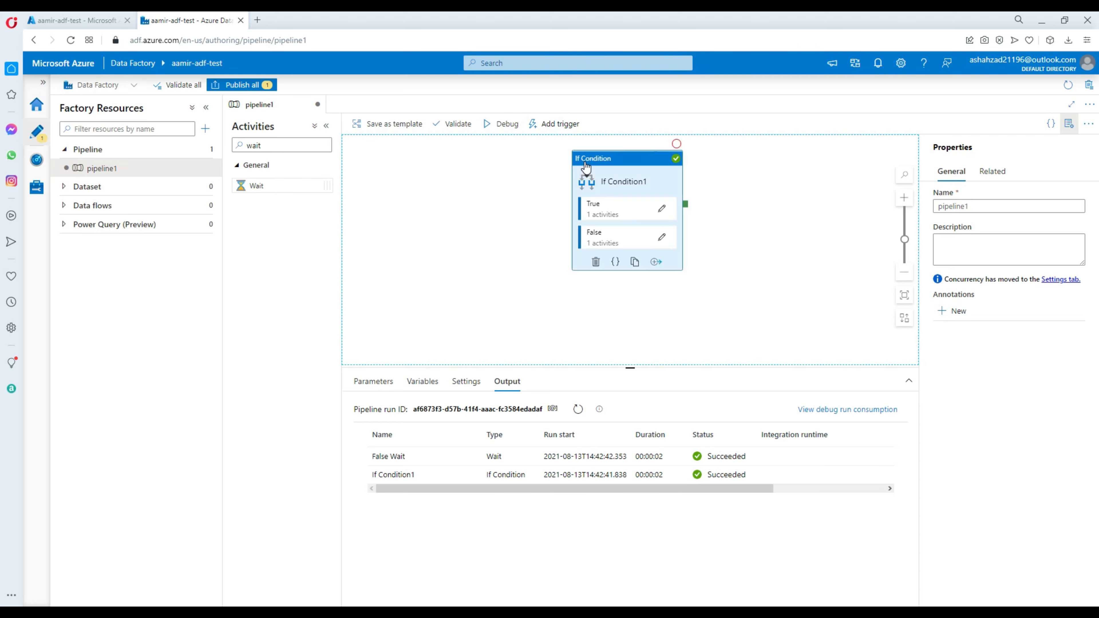
pyautogui.click(486, 216)
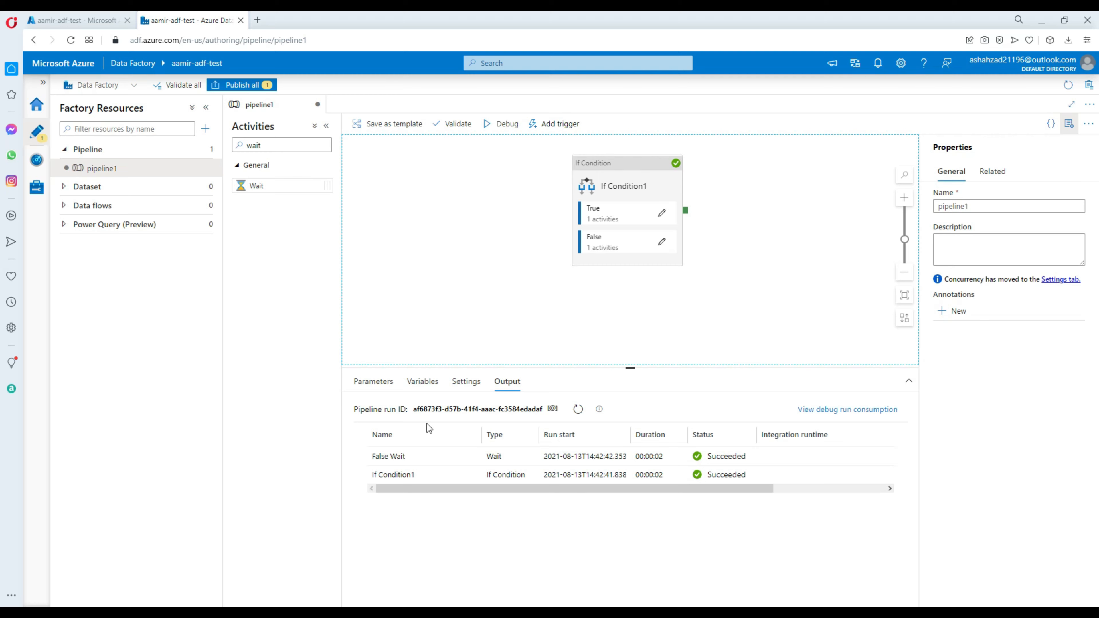
# Rename the pipeline parameter pfile as pNumber
pyautogui.click(387, 383)
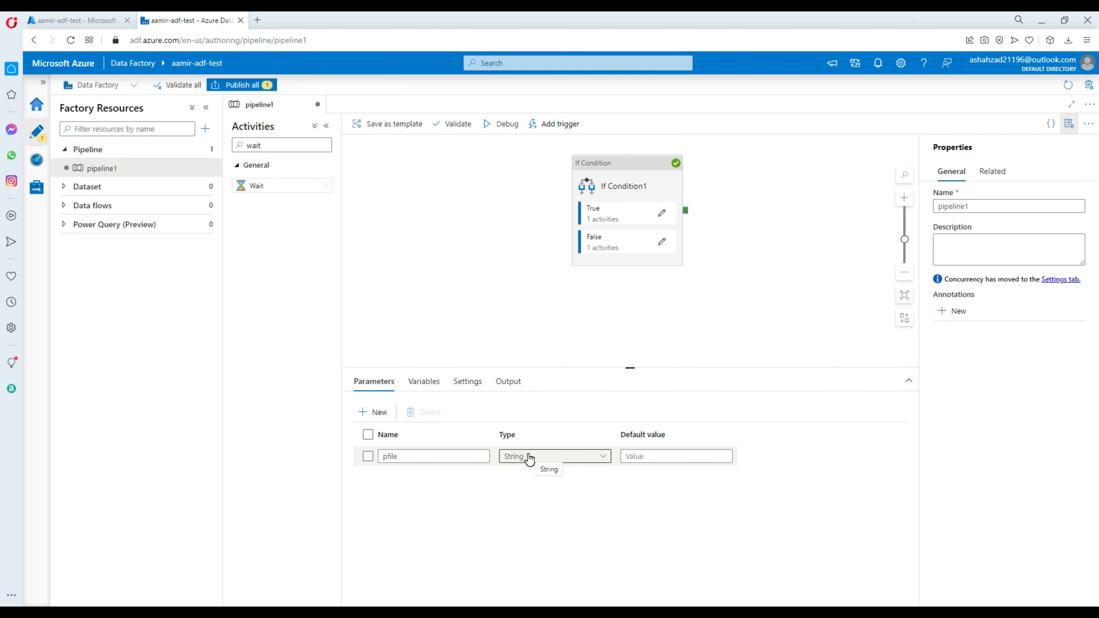
pyautogui.click(427, 456)
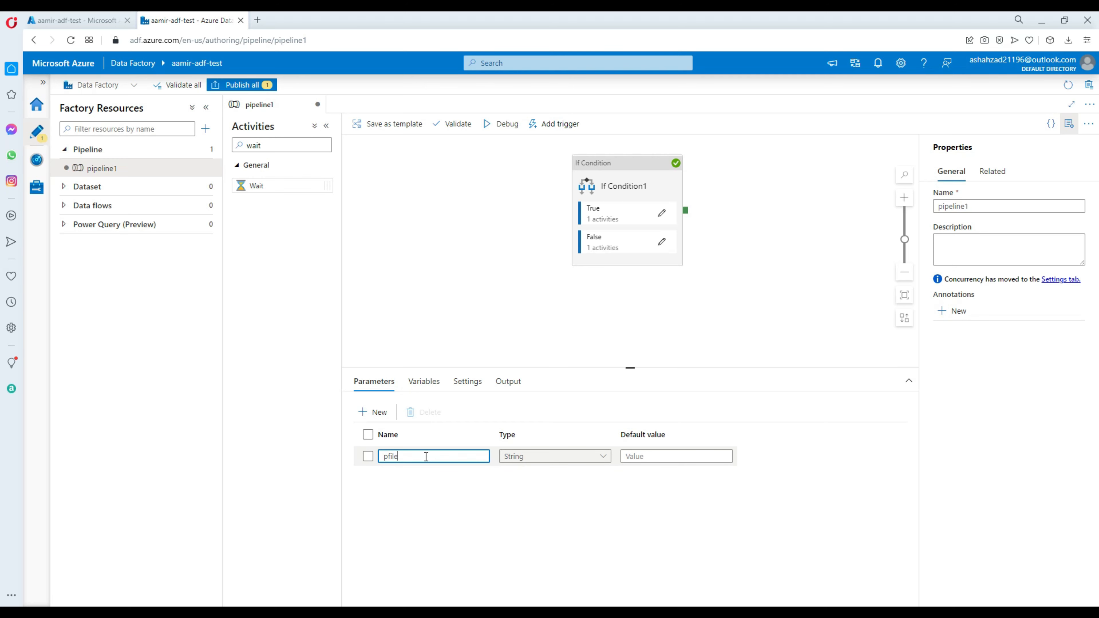
pyautogui.moveTo(426, 456); pyautogui.dragTo(384, 457)
pyautogui.moveTo(408, 458); pyautogui.dragTo(378, 454)
pyautogui.write('pNumber')
pyautogui.click(434, 491)
# Set the pNumber parameter's type to Int and its default value to 10
pyautogui.click(516, 462)
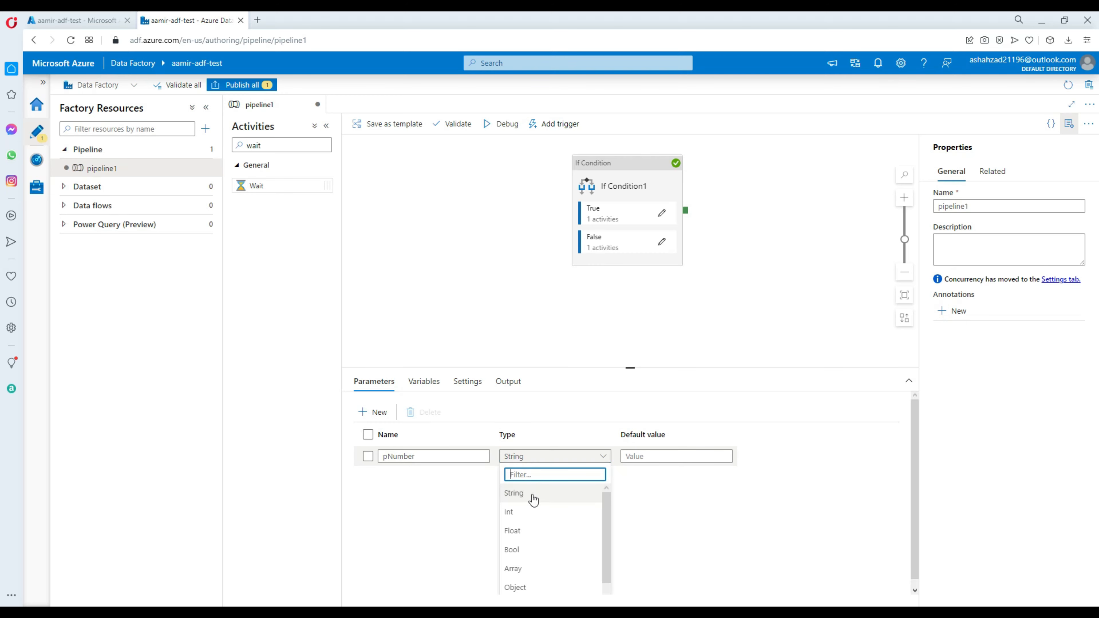
pyautogui.click(530, 514)
pyautogui.click(654, 457)
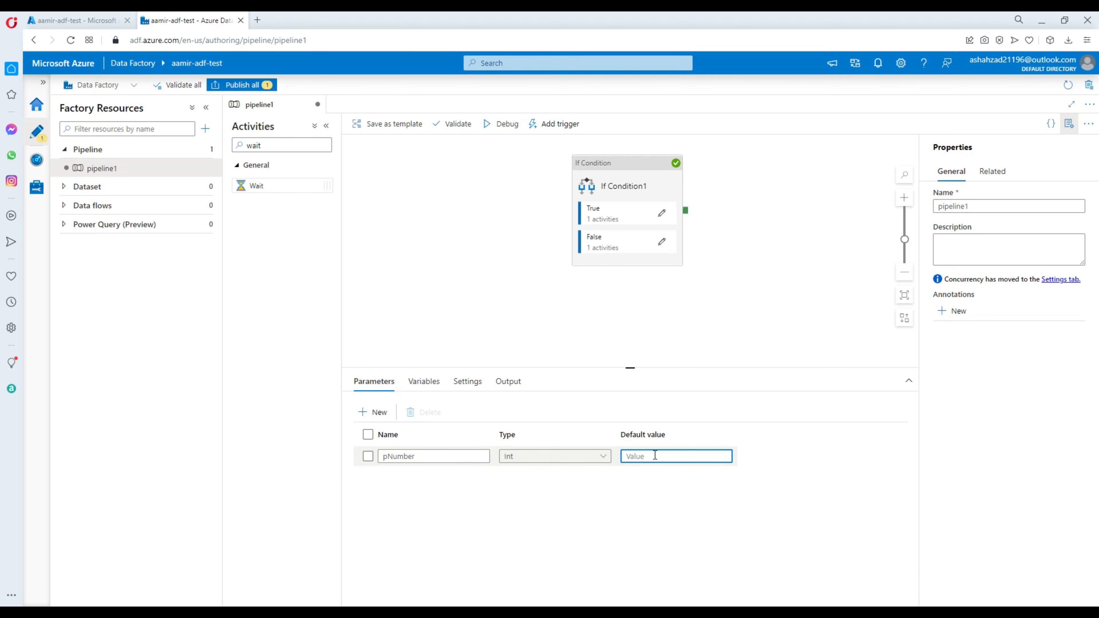
pyautogui.write('10')
pyautogui.click(626, 484)
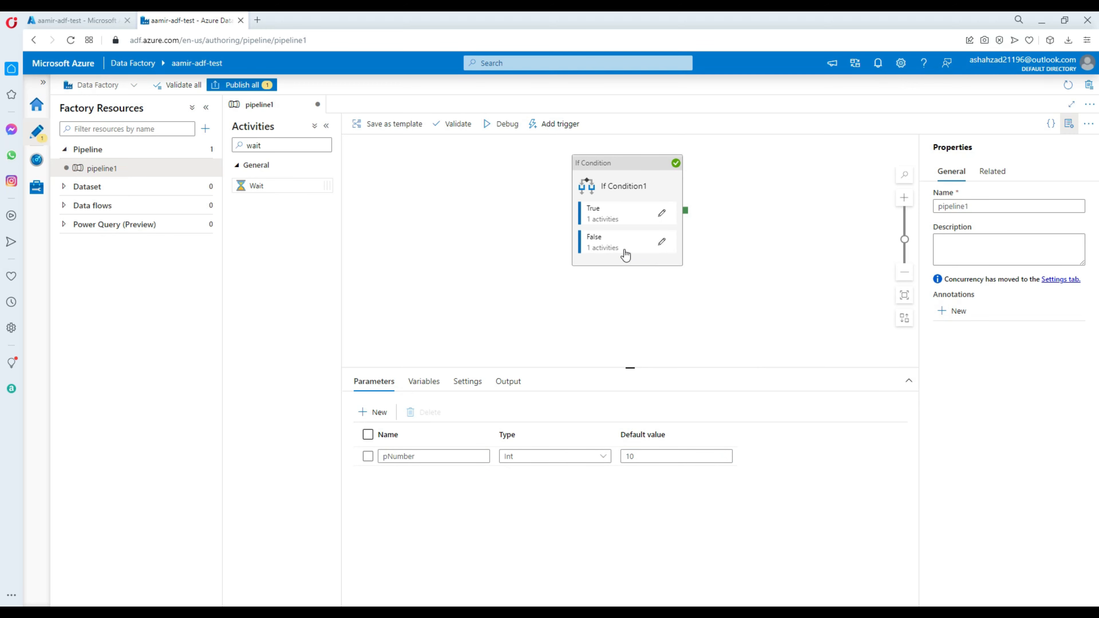
# Delete the If Condition activity's existing expression and open the dynamic content editor for a new one
pyautogui.click(612, 165)
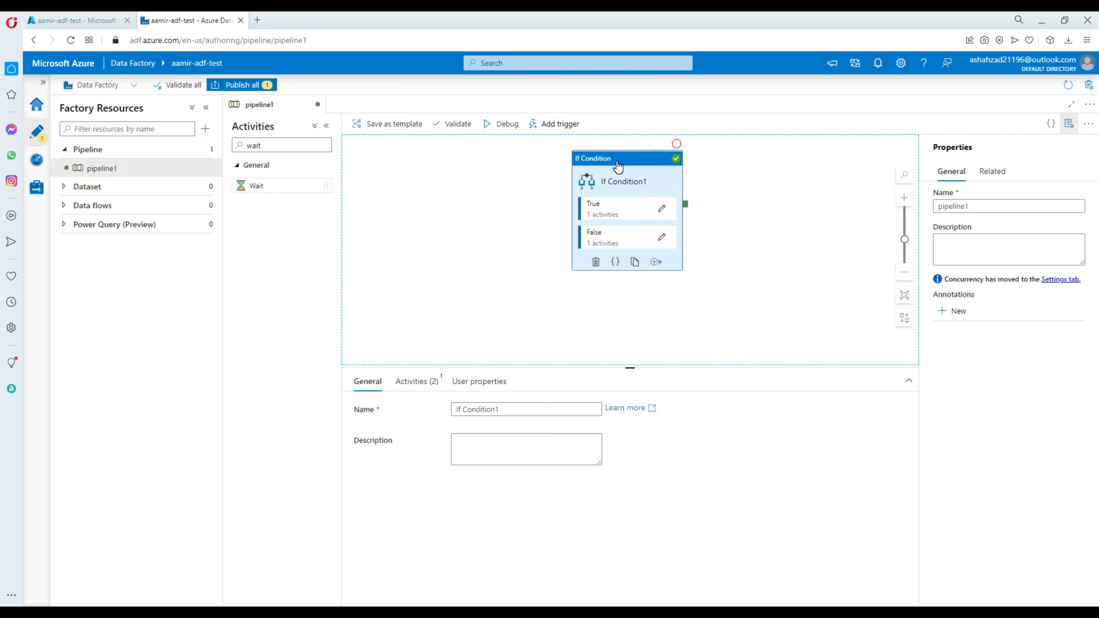
pyautogui.click(426, 384)
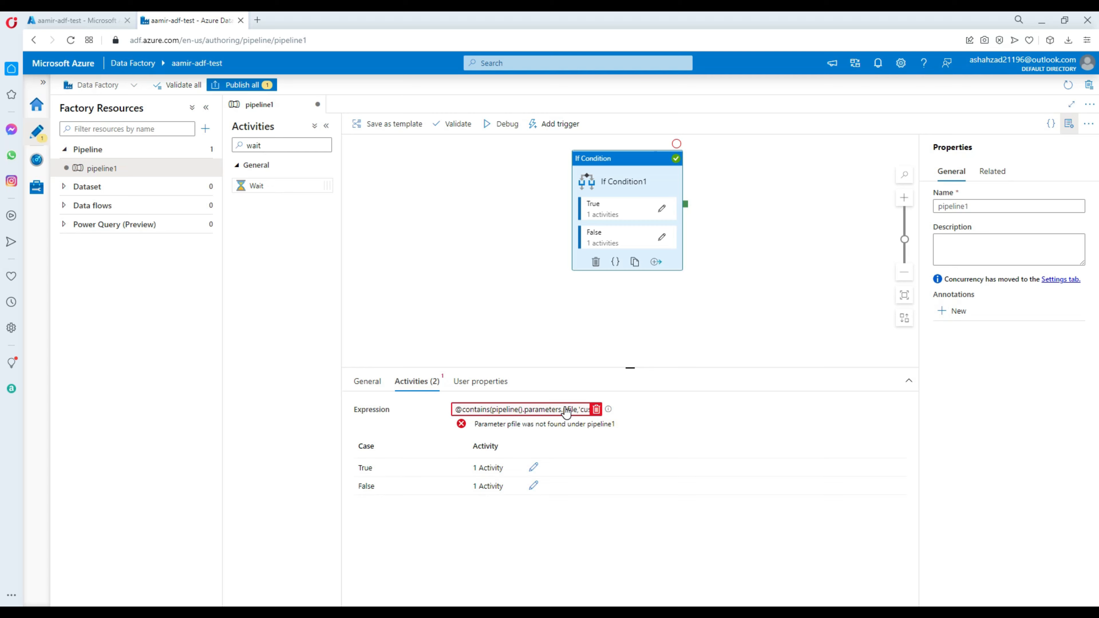
pyautogui.click(596, 409)
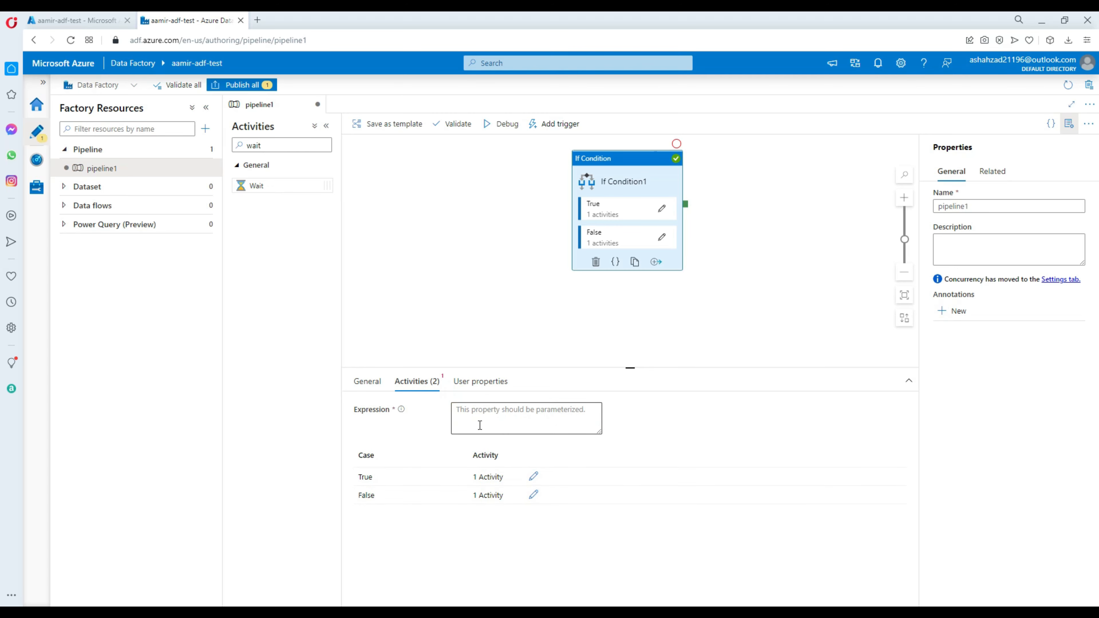
pyautogui.click(521, 412)
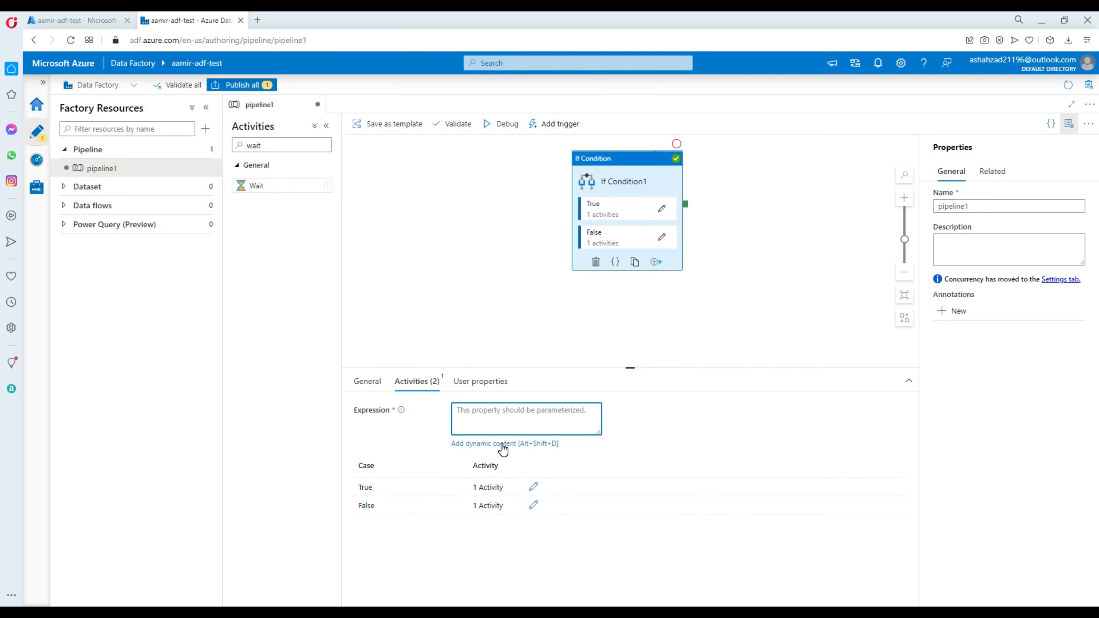
pyautogui.click(503, 442)
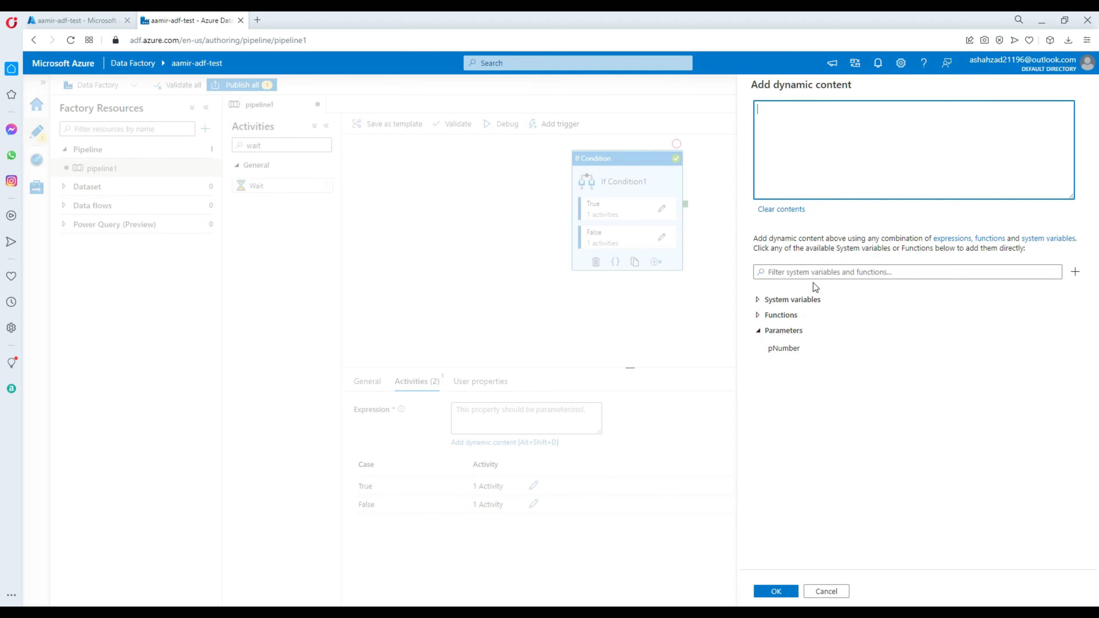
# Search the functions for "grea", insert the greater logical function into the expression, and clear the search filter
pyautogui.click(818, 272)
pyautogui.write('gra')
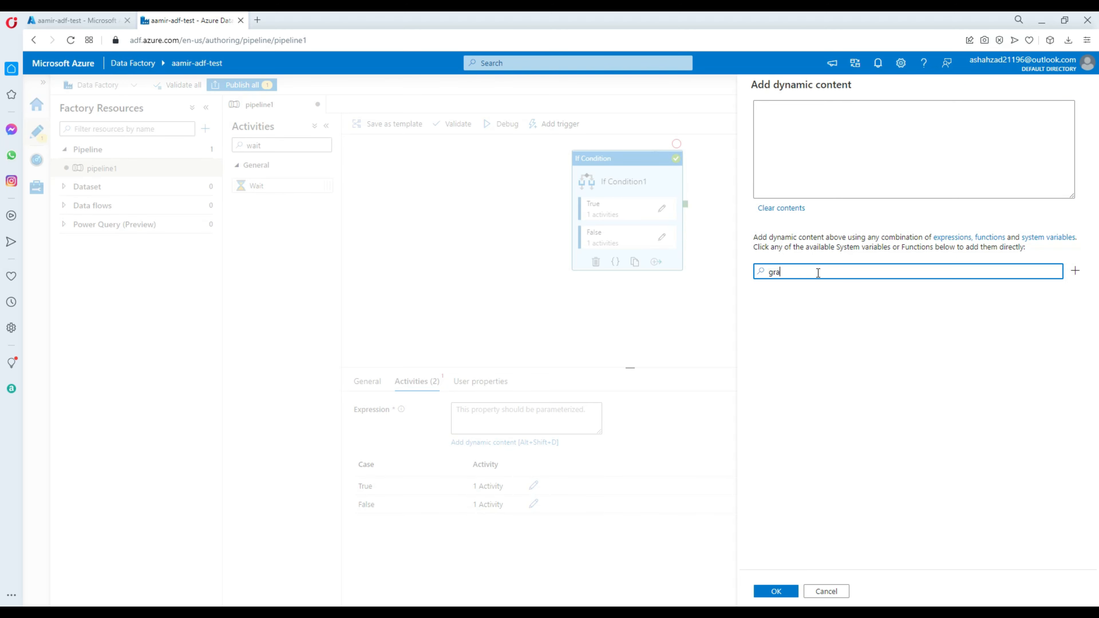
pyautogui.press('BackSpace')
pyautogui.write('ea')
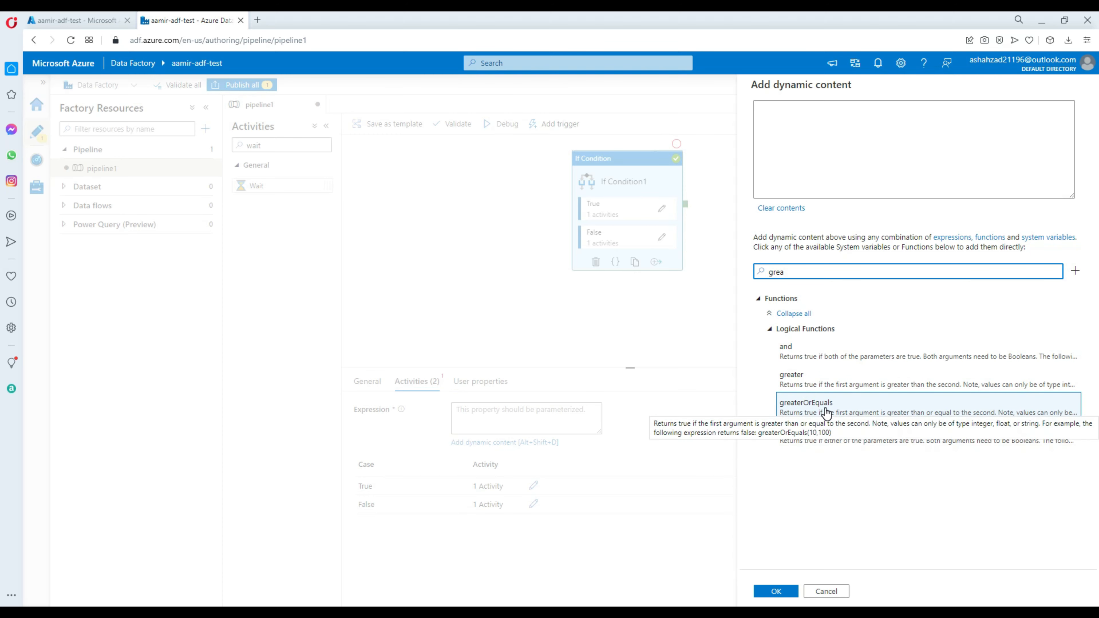
pyautogui.click(813, 384)
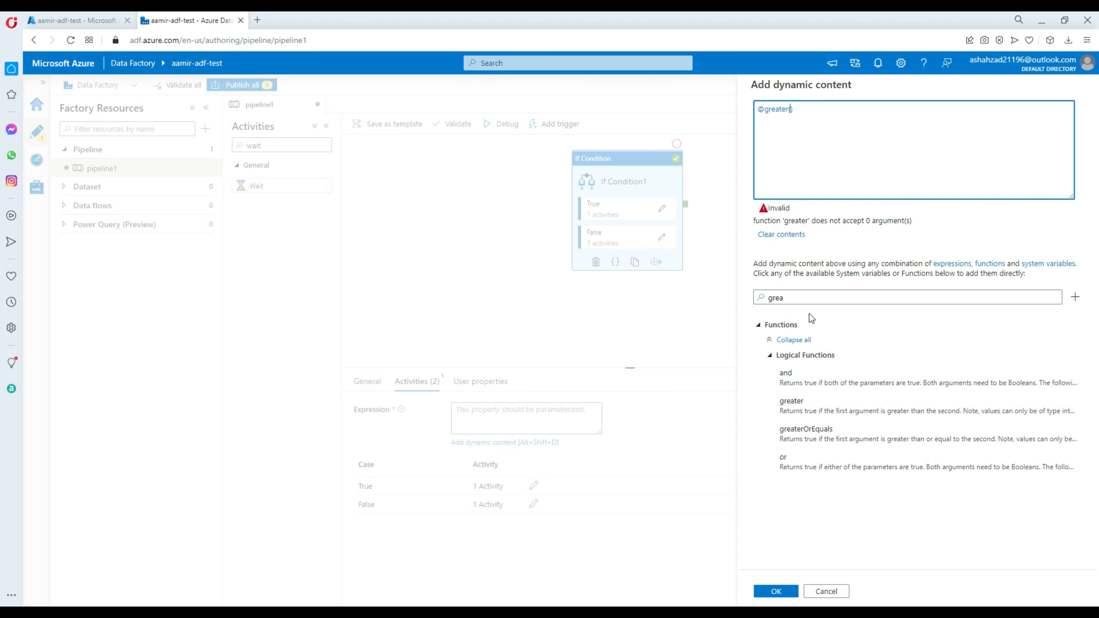
pyautogui.moveTo(800, 298); pyautogui.dragTo(694, 292)
pyautogui.press('BackSpace')
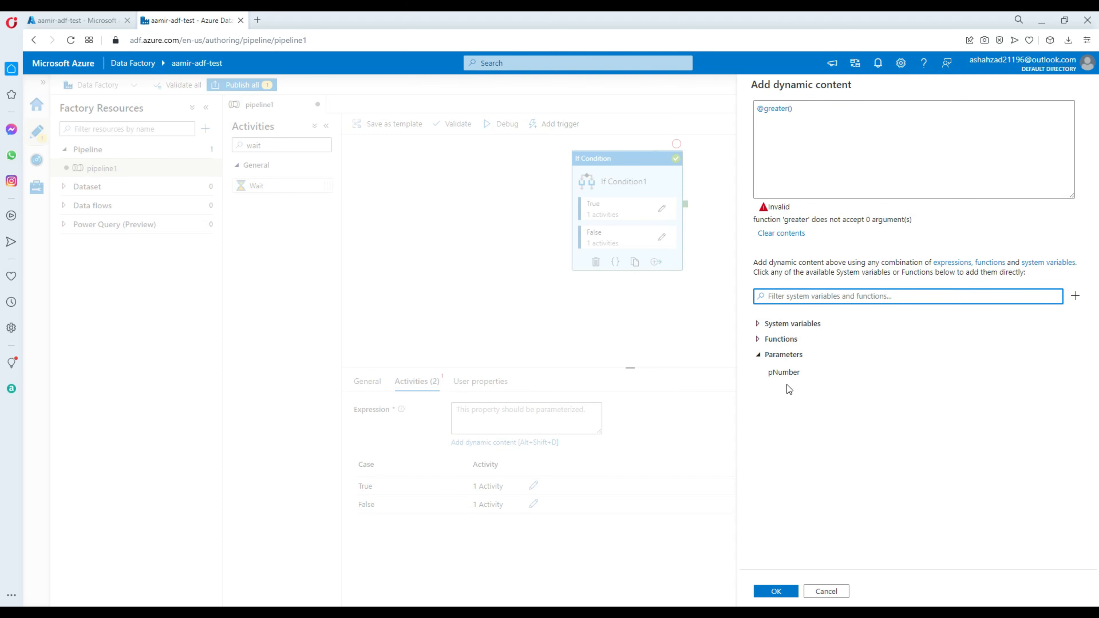
pyautogui.click(790, 110)
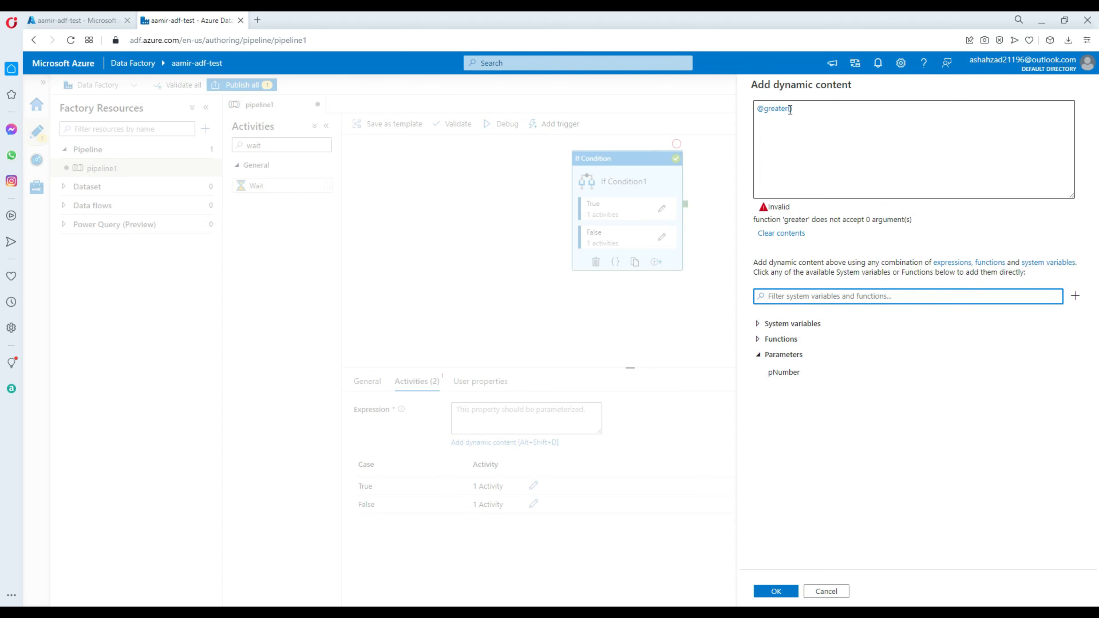
pyautogui.click(784, 374)
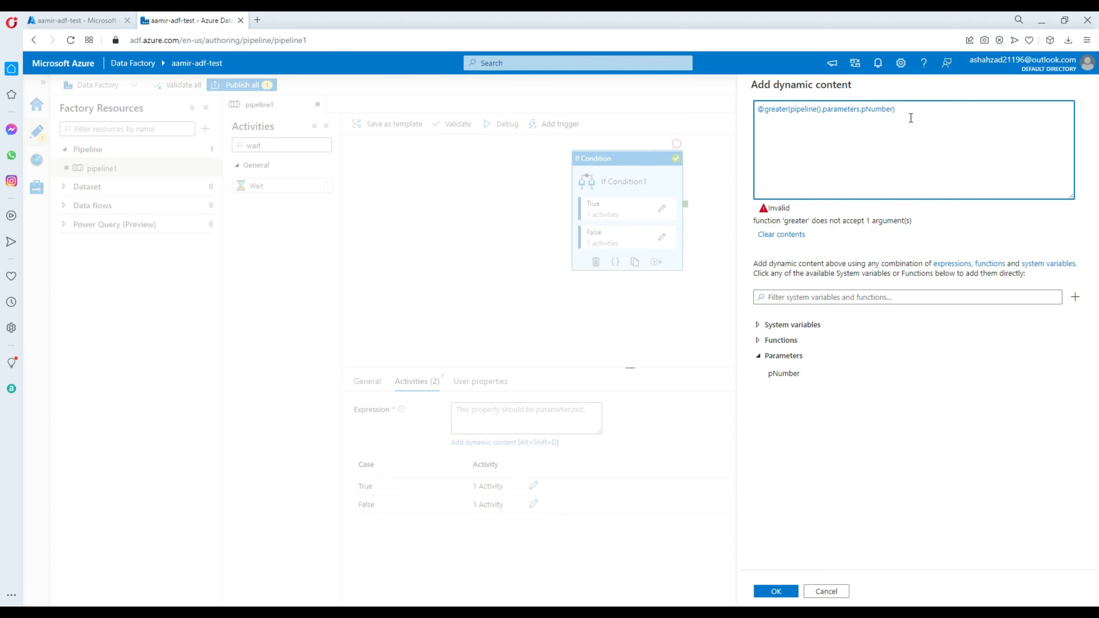
pyautogui.write(',10')
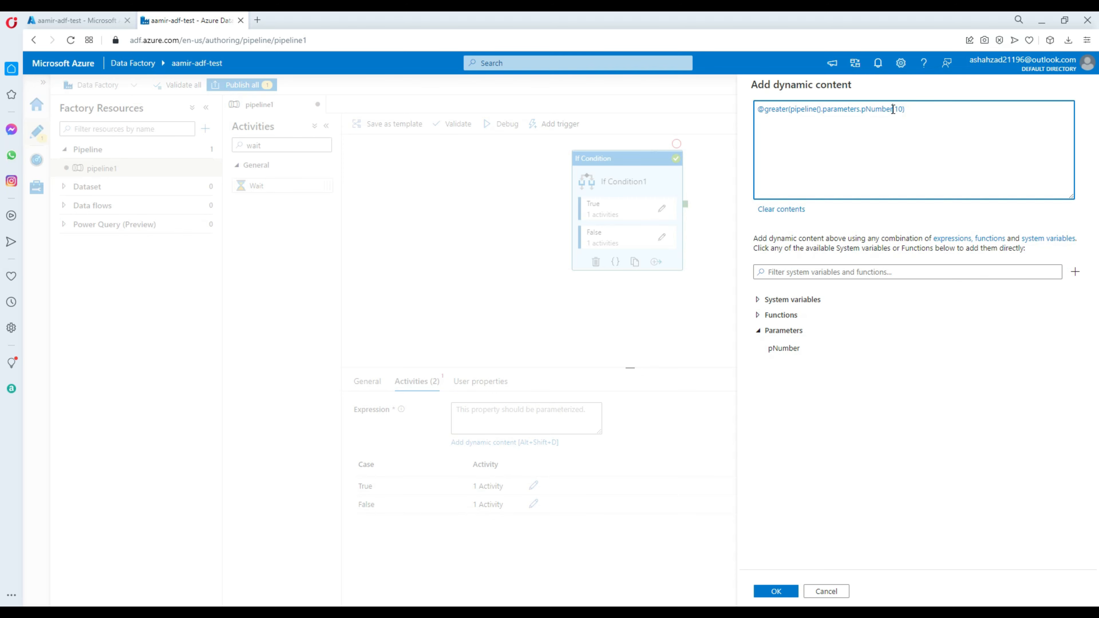
pyautogui.moveTo(892, 109); pyautogui.dragTo(792, 112)
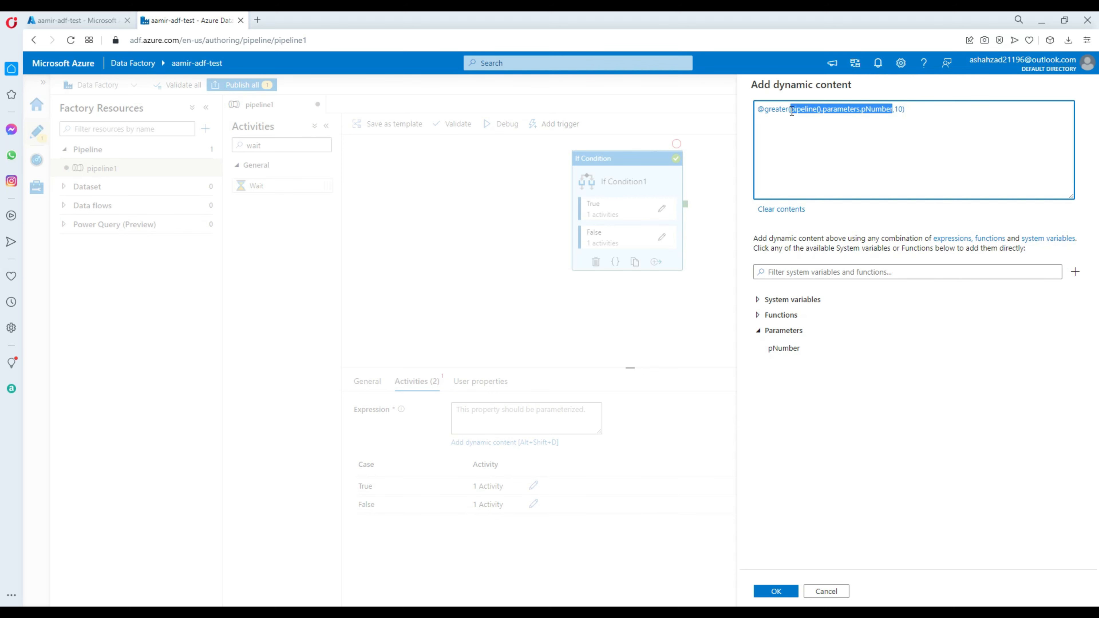
pyautogui.moveTo(917, 110); pyautogui.dragTo(757, 110)
pyautogui.click(913, 157)
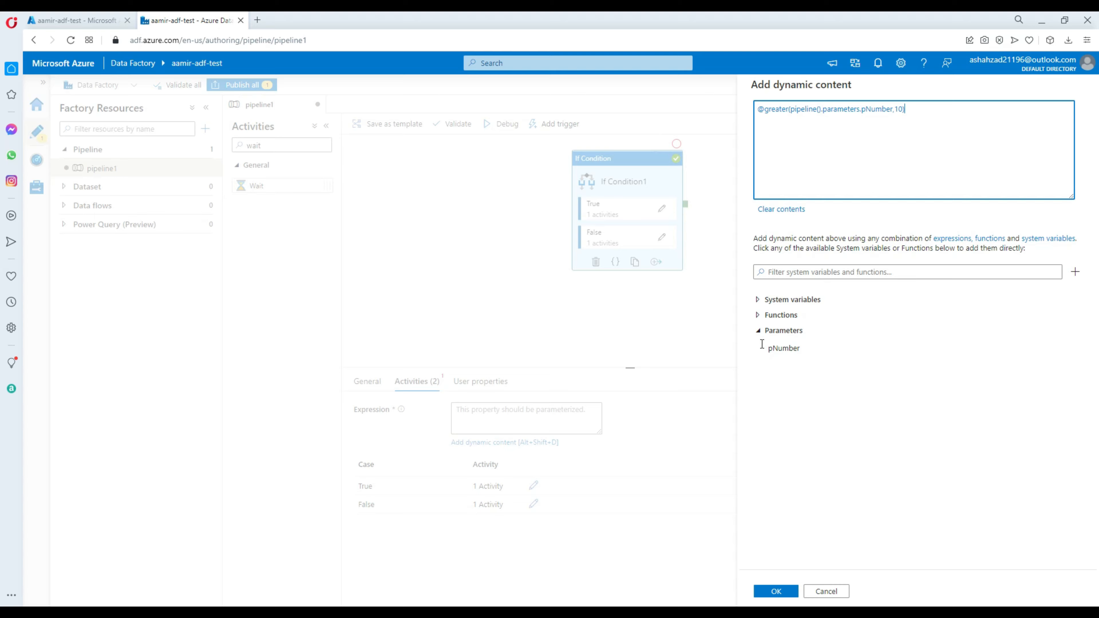
pyautogui.click(776, 591)
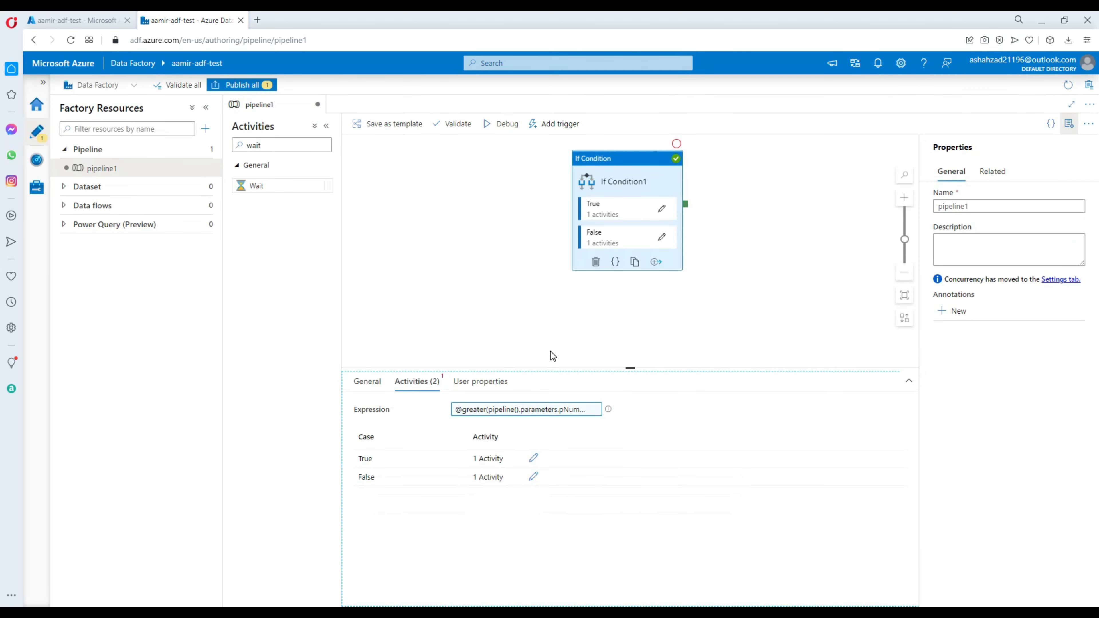
# Debug the pipeline with pNumber set to 11
pyautogui.click(506, 124)
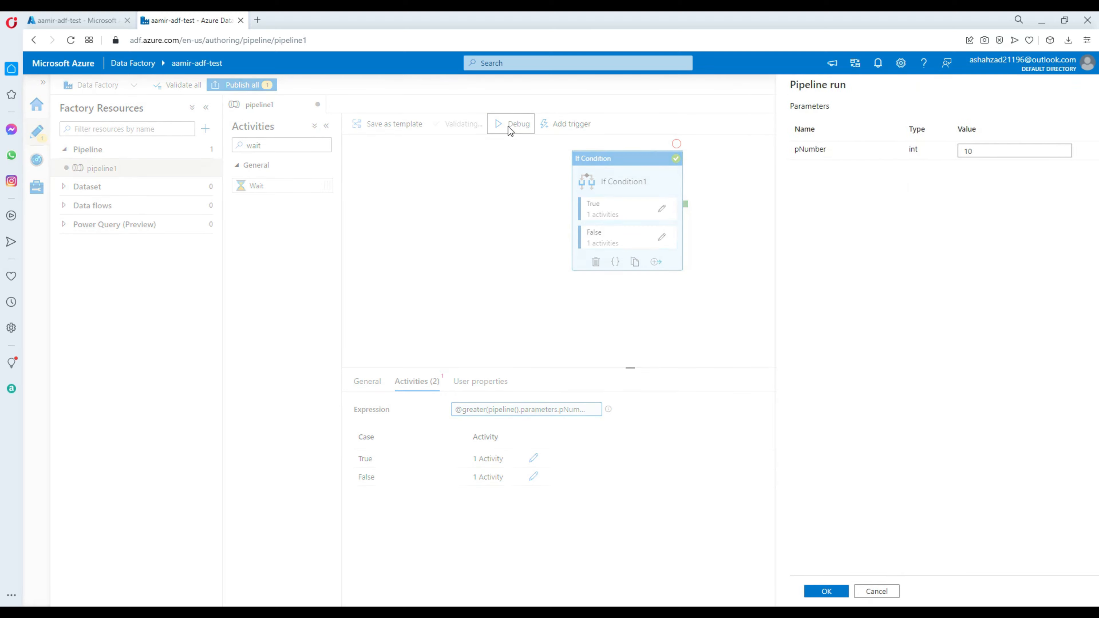
pyautogui.doubleClick(956, 148)
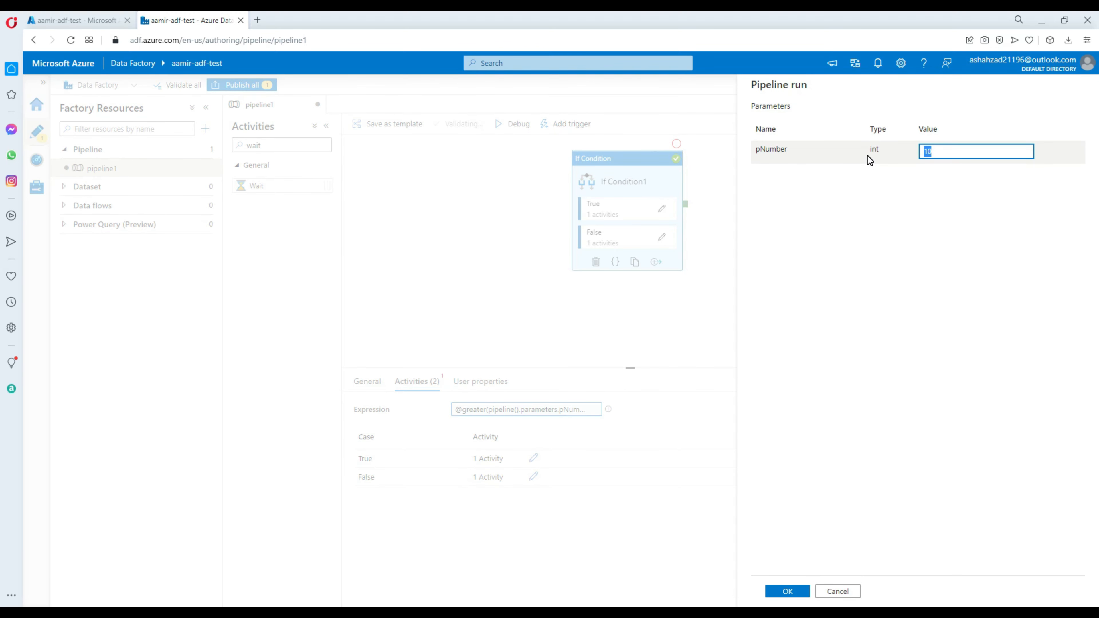
pyautogui.write('11')
pyautogui.click(787, 591)
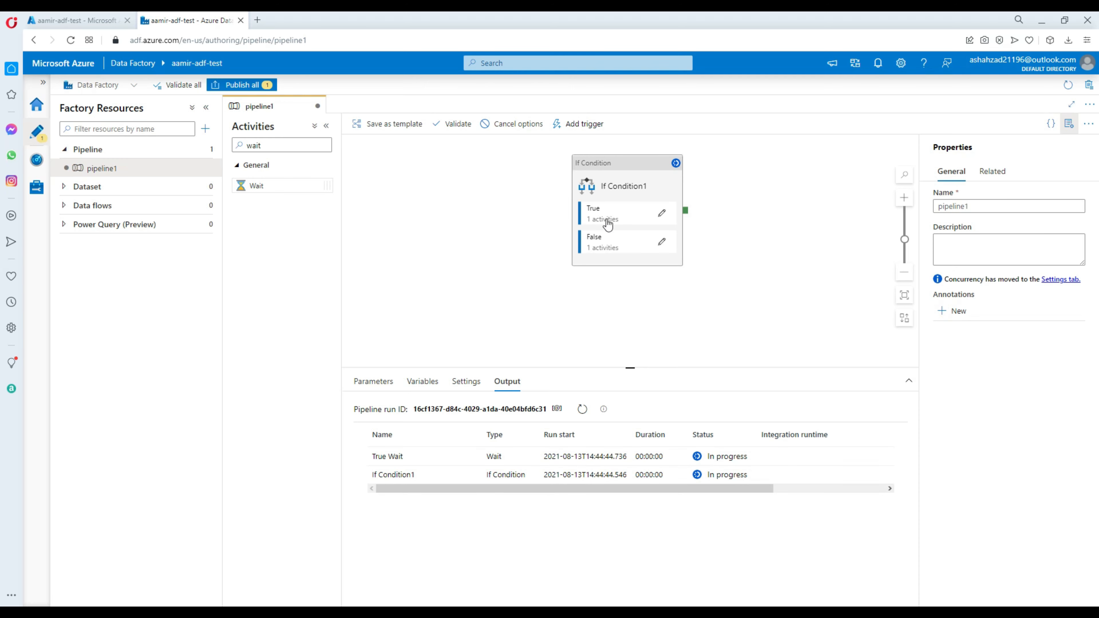
# Examine the If Condition's True activities and check the activity runs in the pipeline's debug output
pyautogui.click(662, 213)
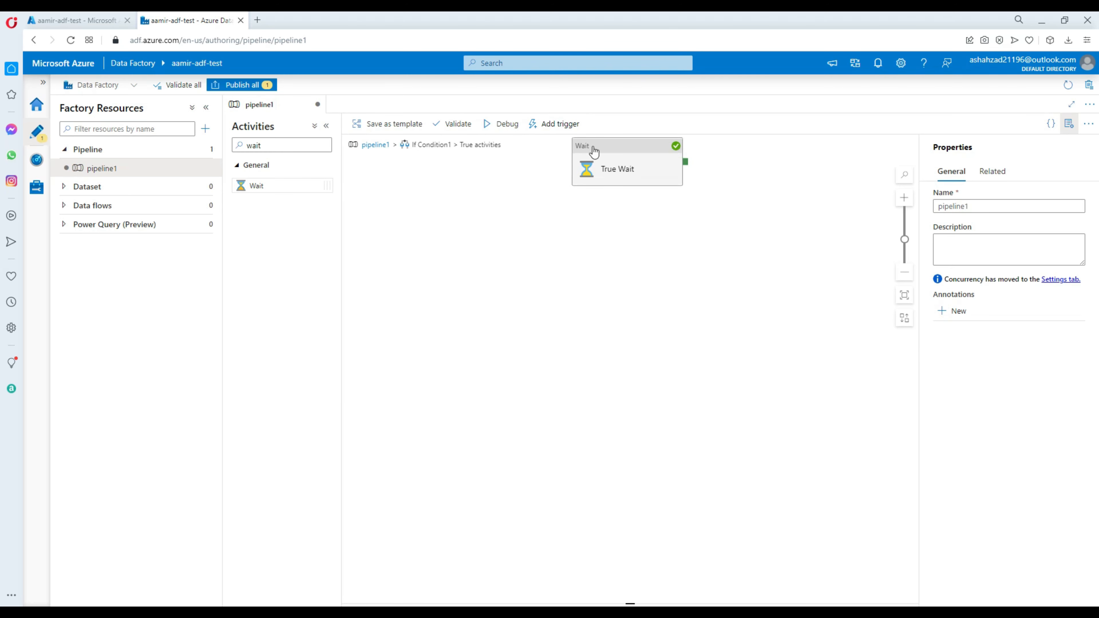
pyautogui.click(389, 146)
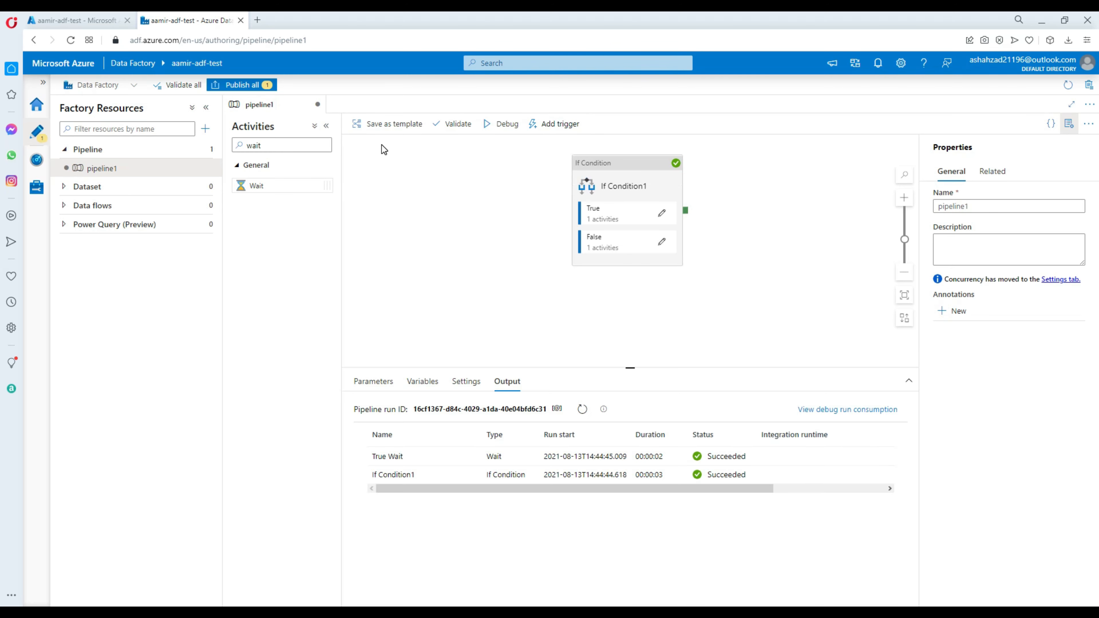
pyautogui.click(480, 203)
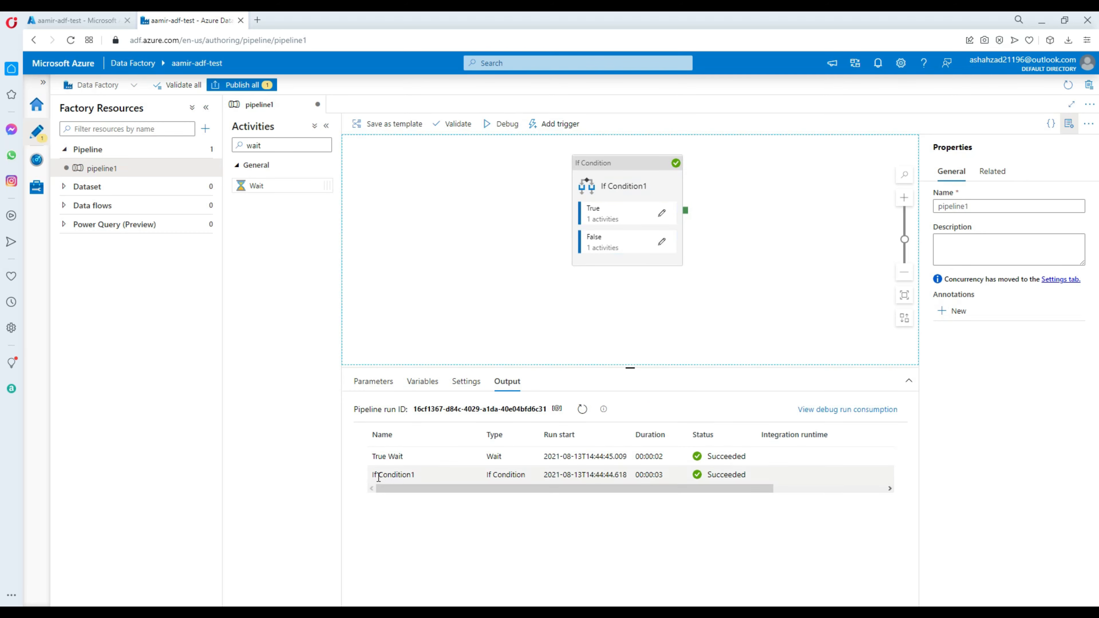
pyautogui.moveTo(372, 475); pyautogui.dragTo(528, 481)
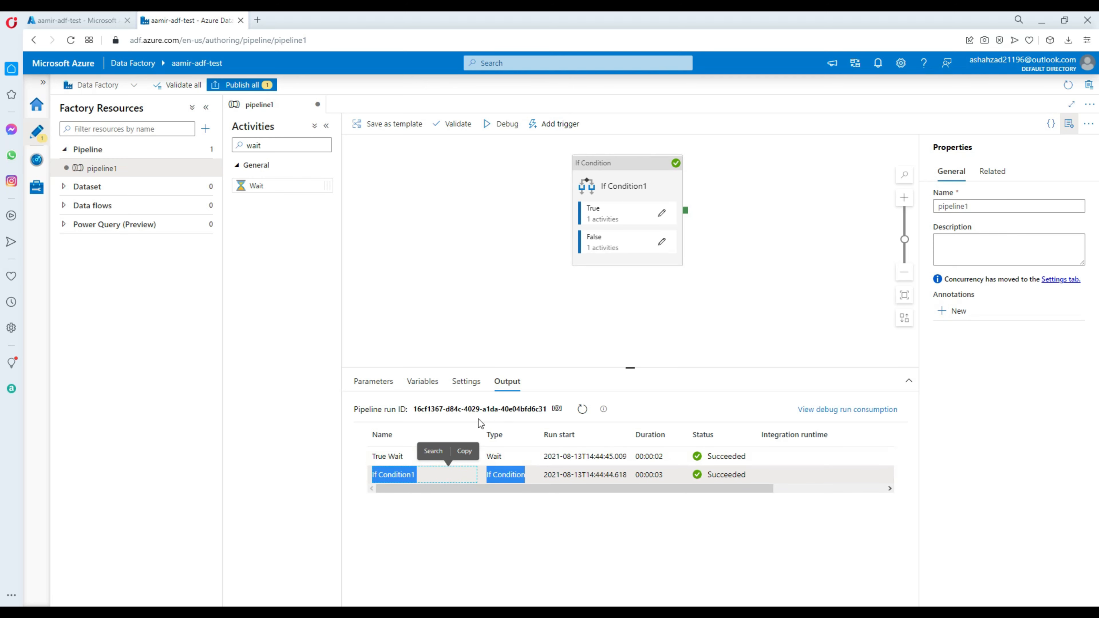
pyautogui.click(407, 458)
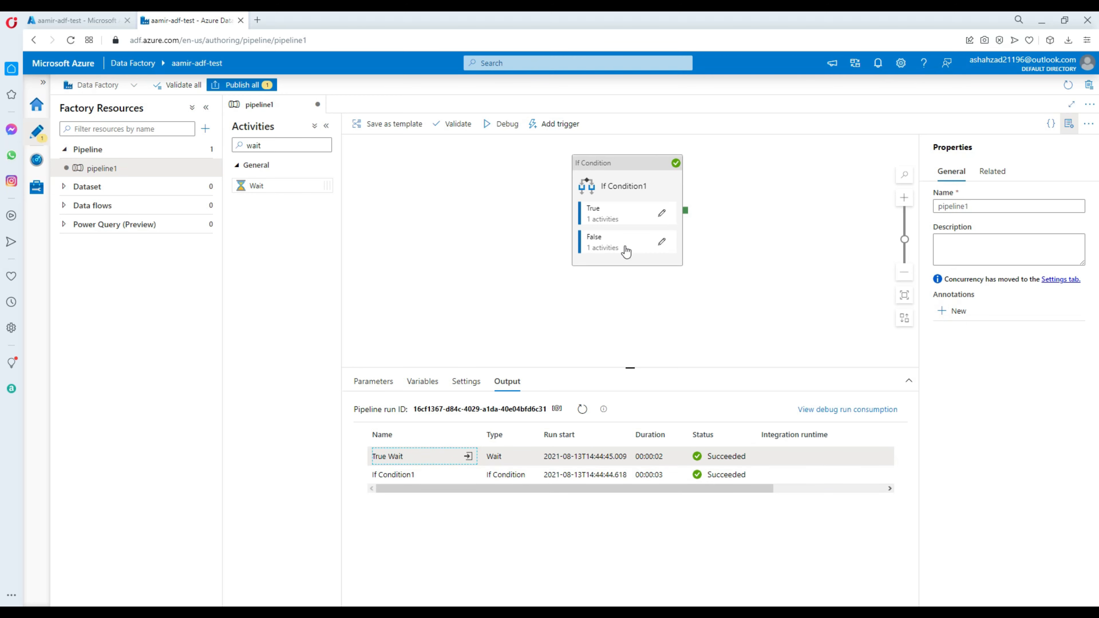
# Debug the pipeline again with pNumber set to 5 and check the activity runs in the output
pyautogui.click(511, 126)
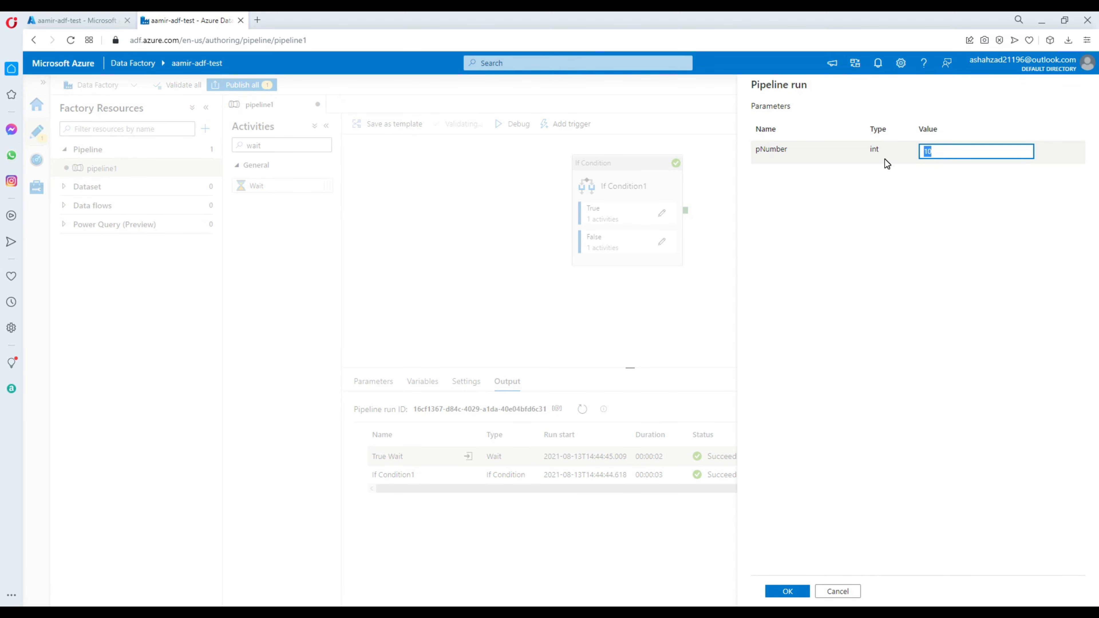
pyautogui.write('5')
pyautogui.click(786, 591)
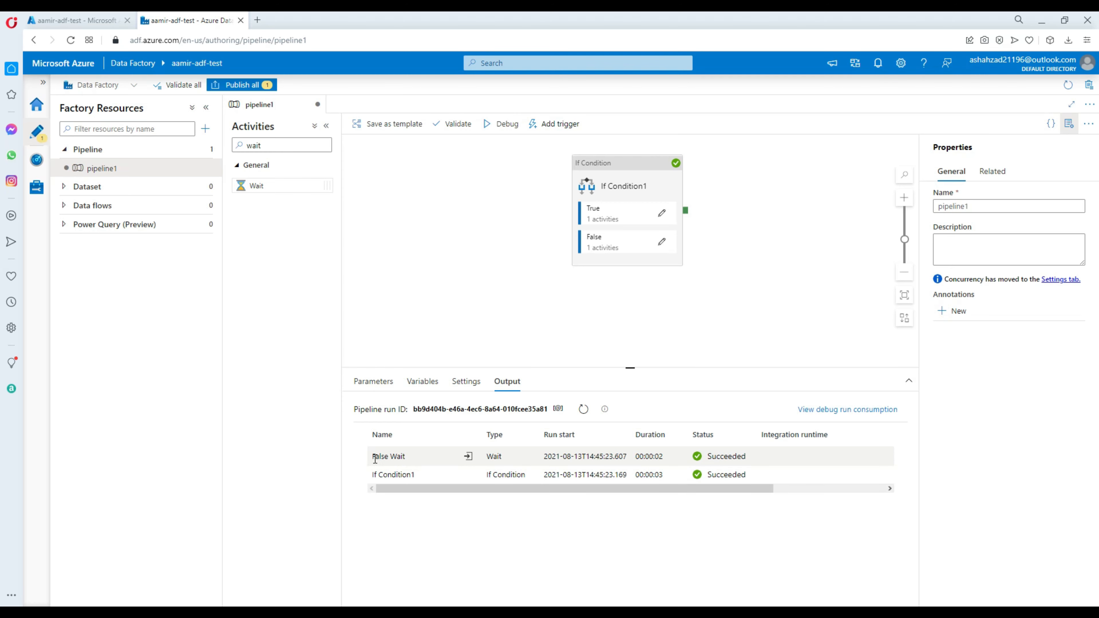
pyautogui.moveTo(371, 456); pyautogui.dragTo(409, 456)
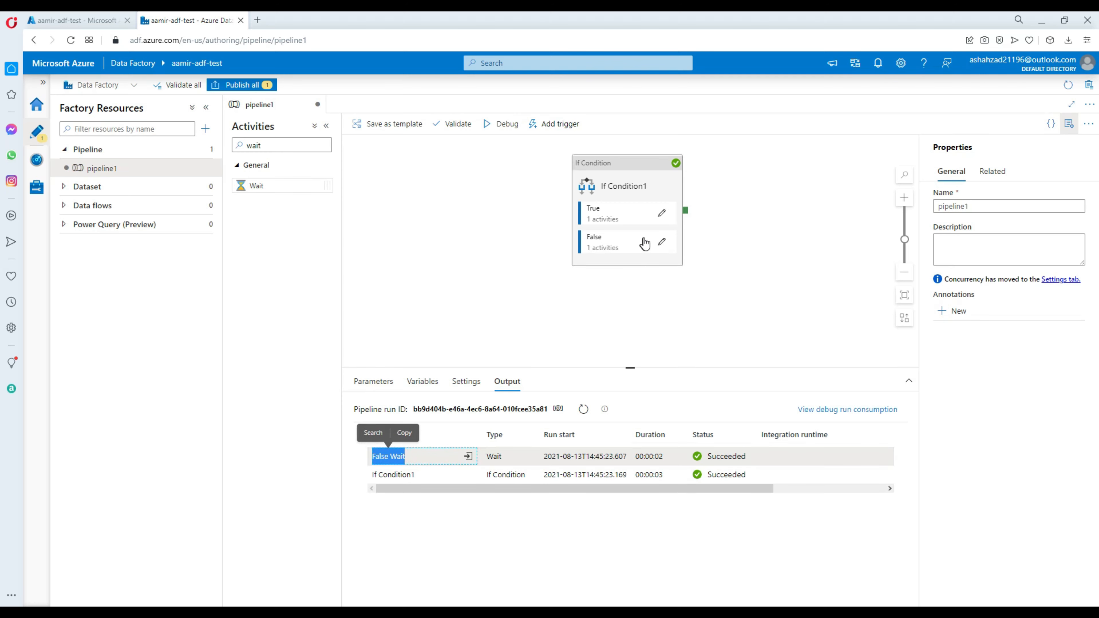
# Examine the False and True activities of the If Condition and return to the main pipeline
pyautogui.click(661, 242)
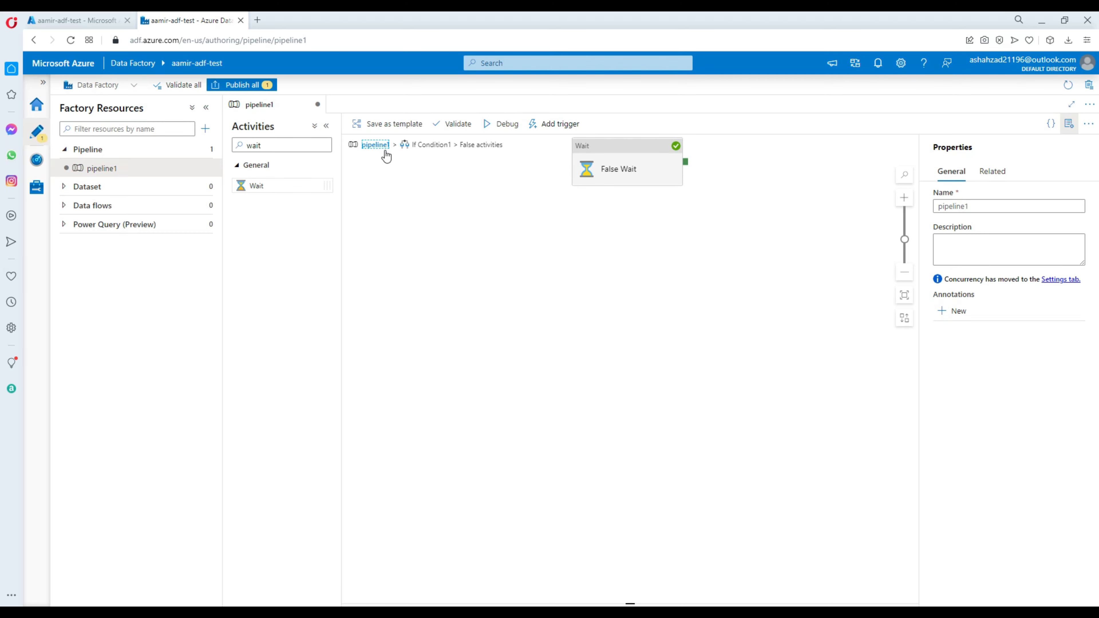
pyautogui.click(377, 146)
pyautogui.click(661, 208)
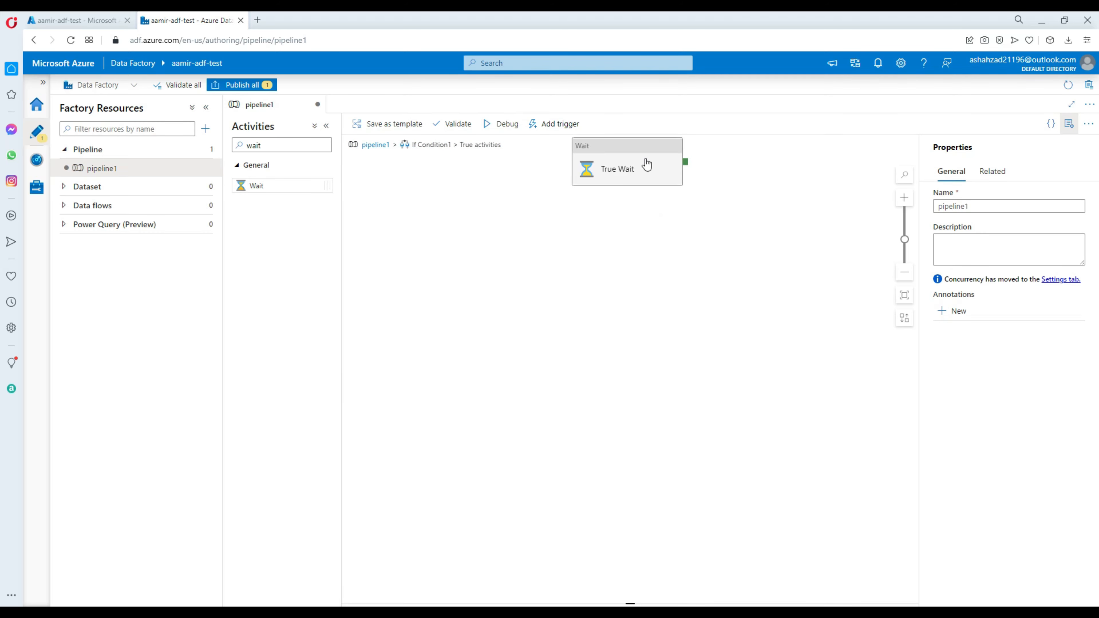
pyautogui.click(376, 146)
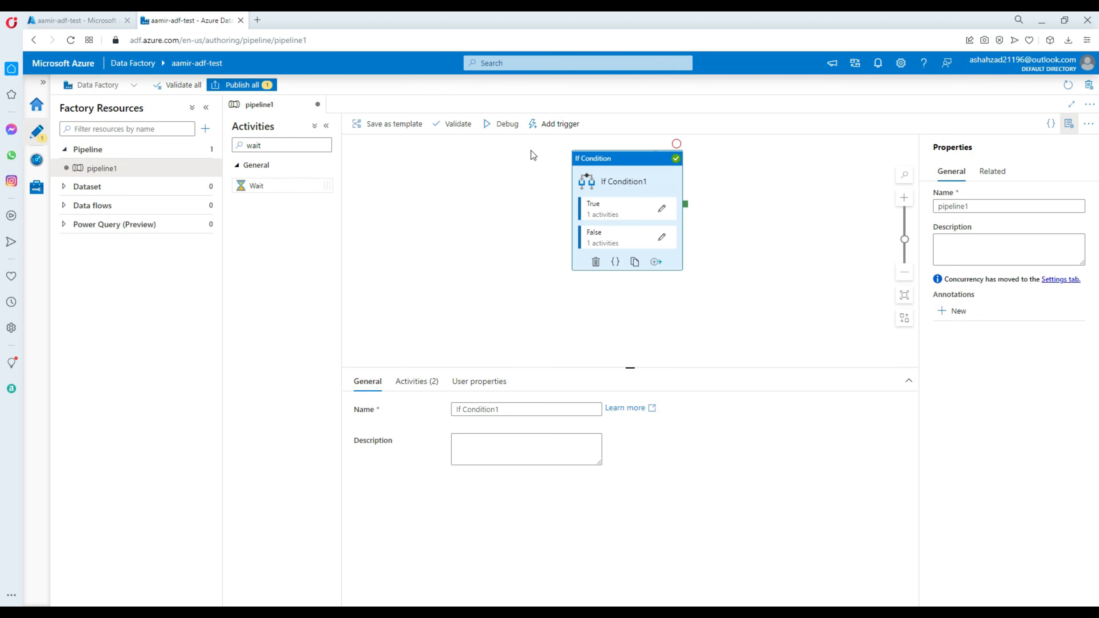
# Move the If Condition activity slightly left and down on the canvas, and review its full expression
pyautogui.moveTo(582, 169); pyautogui.dragTo(527, 187)
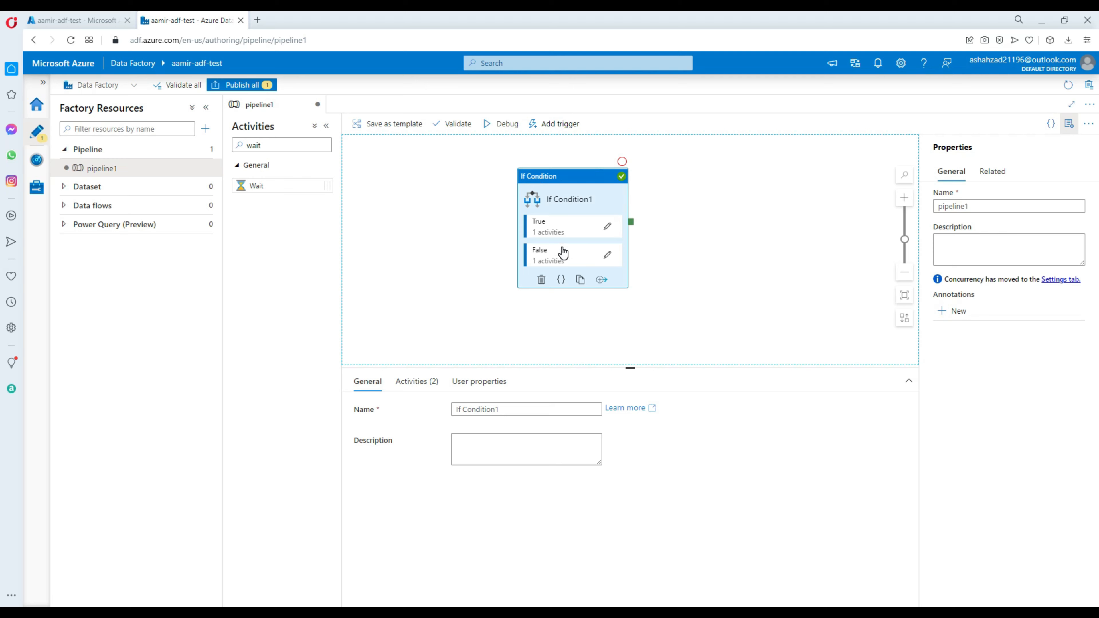
pyautogui.click(433, 380)
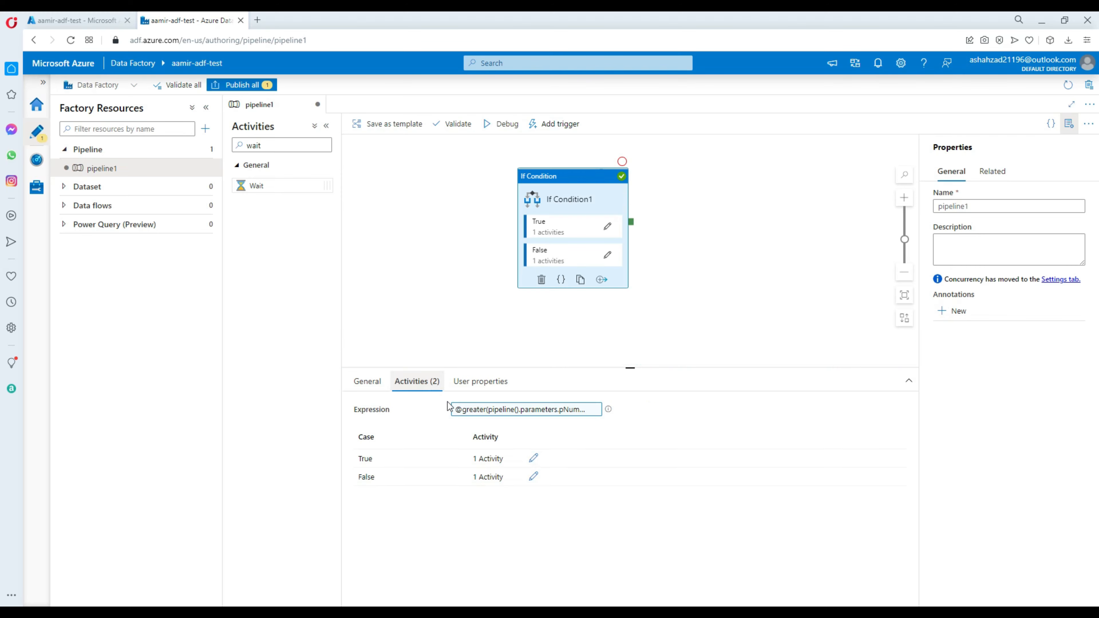
pyautogui.click(511, 411)
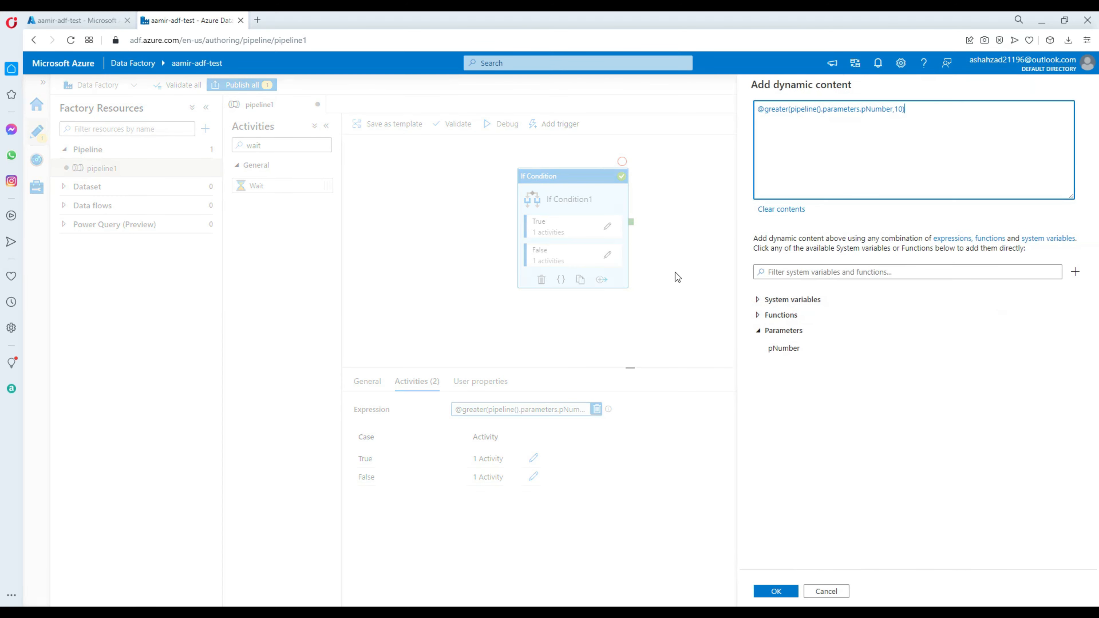
pyautogui.moveTo(920, 112); pyautogui.dragTo(722, 114)
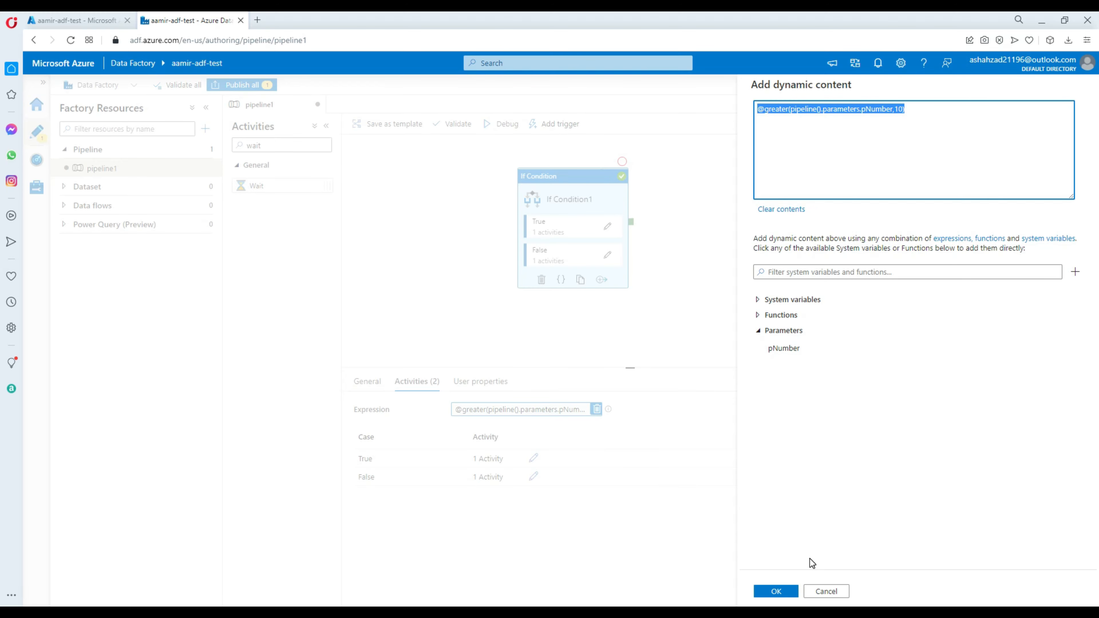
pyautogui.click(825, 591)
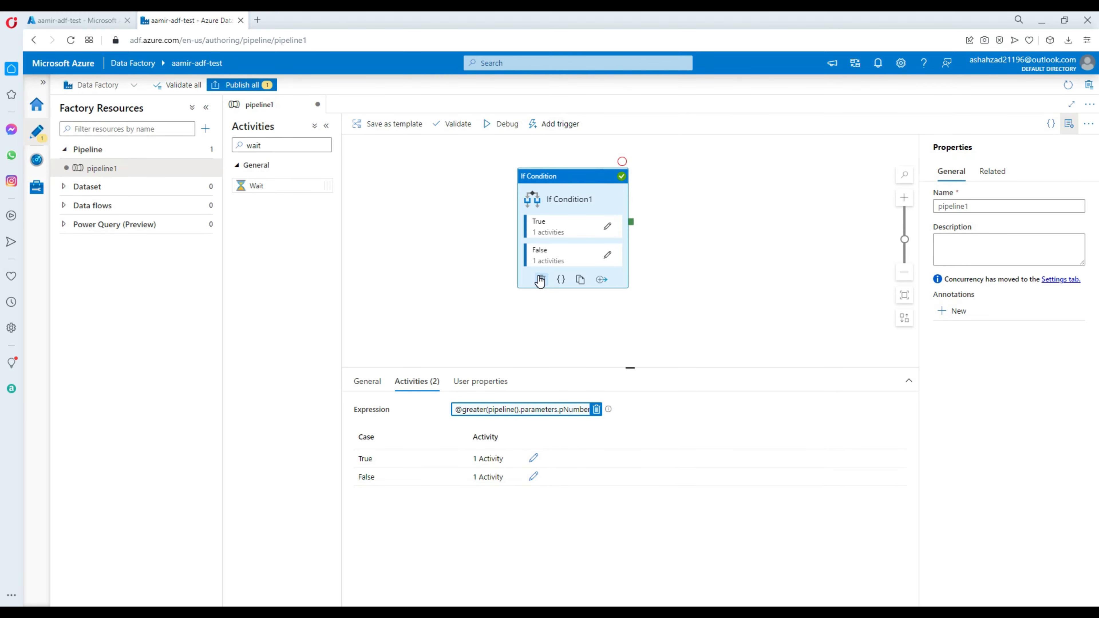